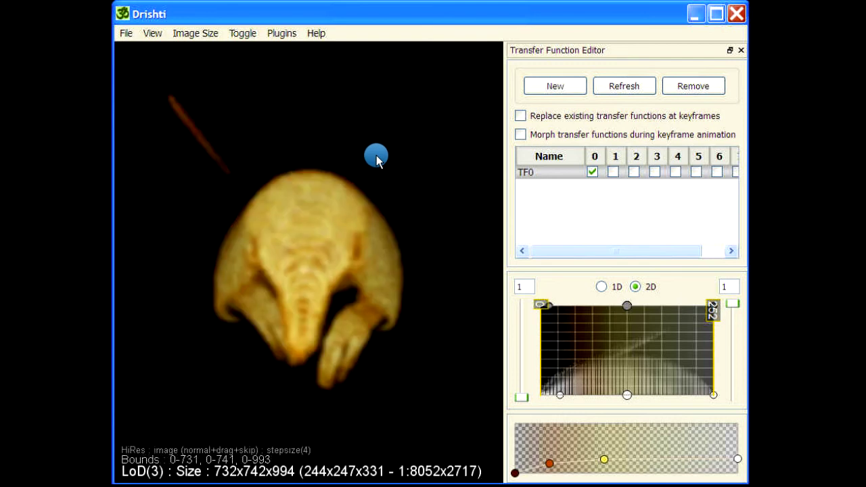
Move the Transfer Function Editor out of the main window so the armadillo rendering fills the view
left_click_drag(387, 318, 381, 360)
left_click_drag(337, 325, 491, 73)
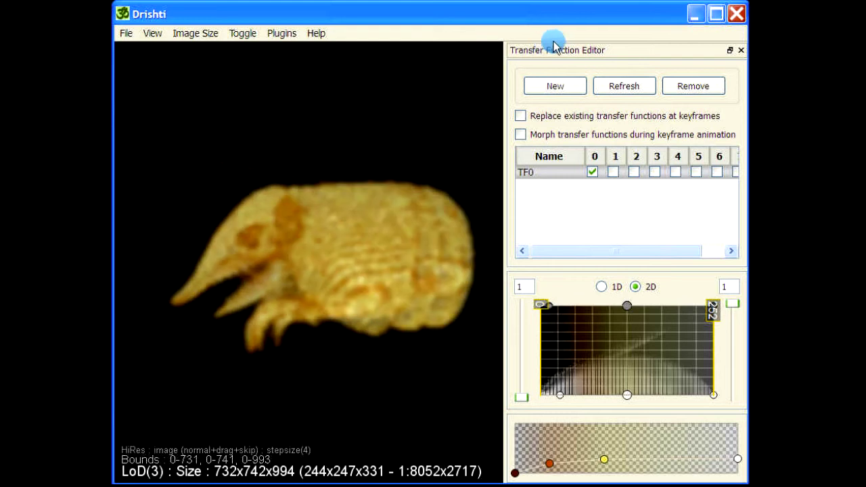
left_click_drag(545, 55, 829, 60)
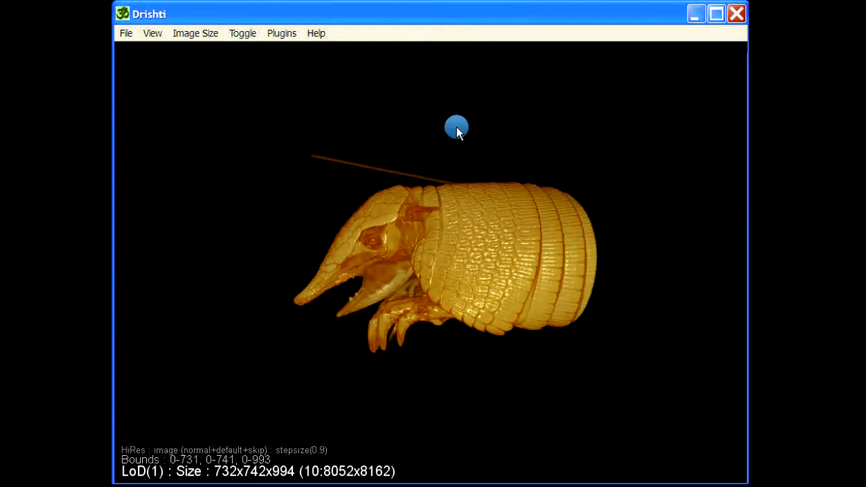
Compare the drag-volume and default full-resolution renderings of the armadillo from the side and three-quarter views
left_click_drag(428, 400, 570, 240)
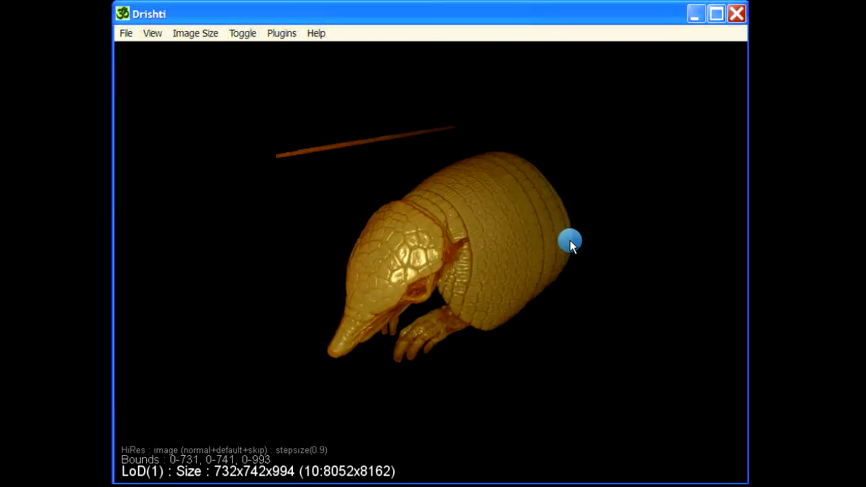
left_click_drag(488, 190, 541, 199)
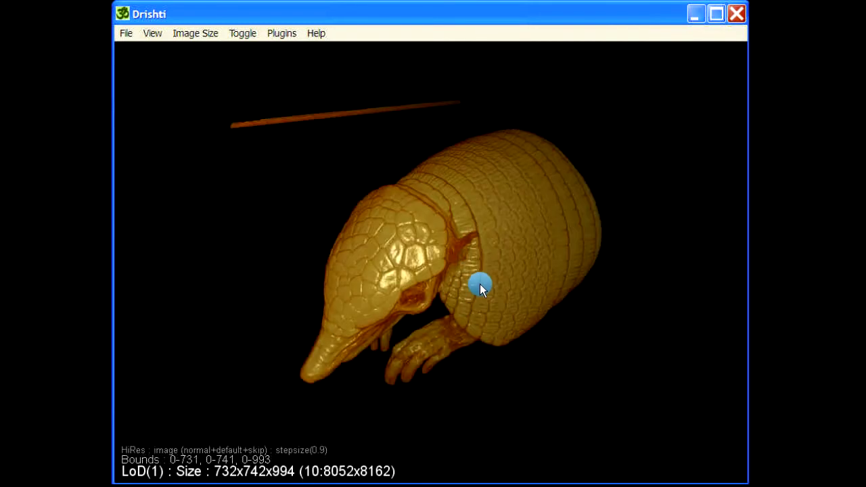
left_click_drag(453, 275, 288, 280)
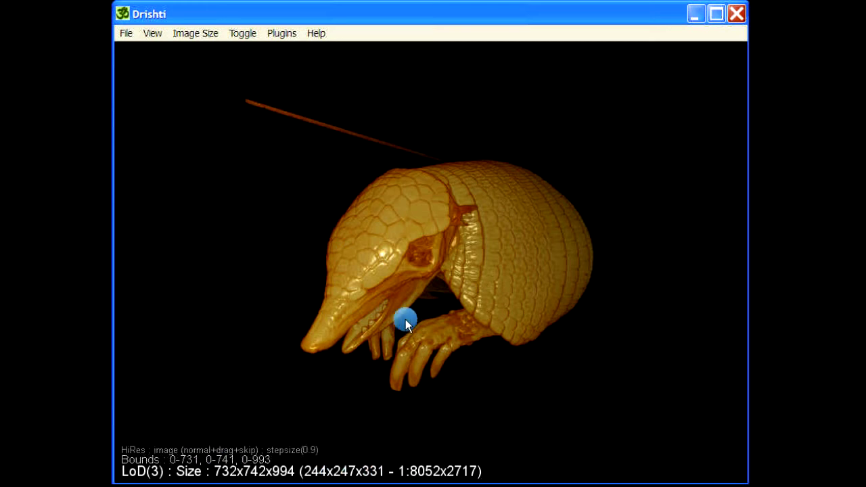
key("l")
key("l")
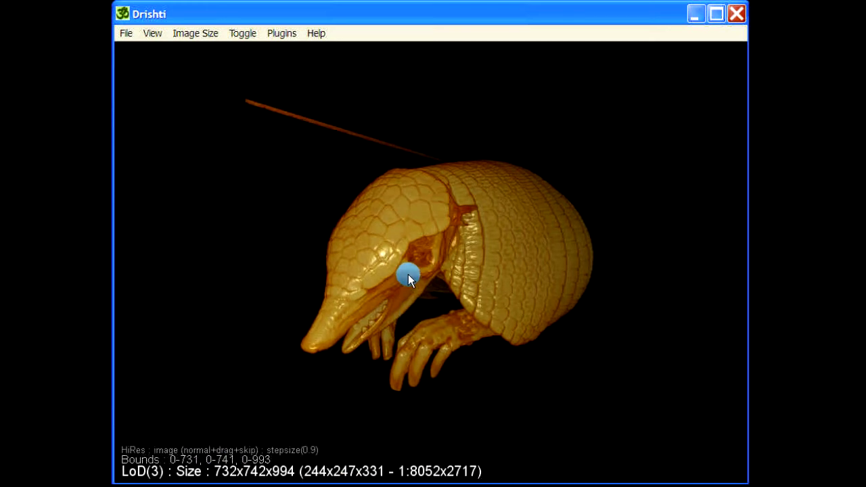
key("l")
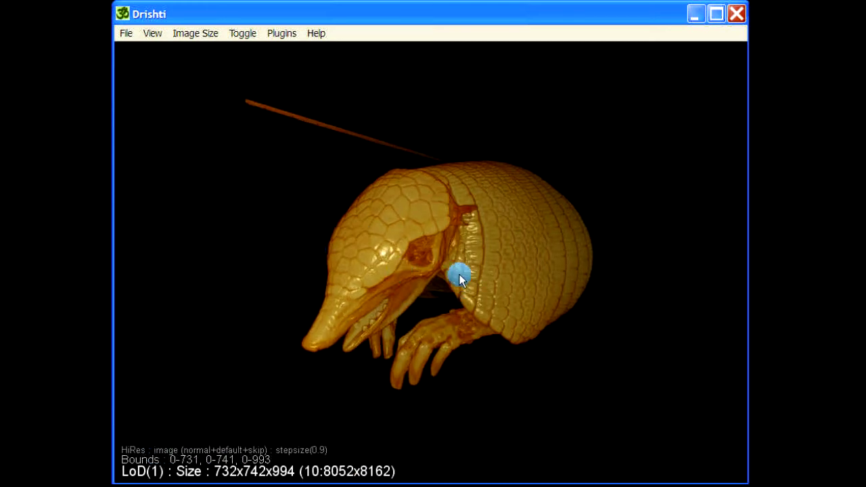
left_click_drag(459, 277, 494, 238)
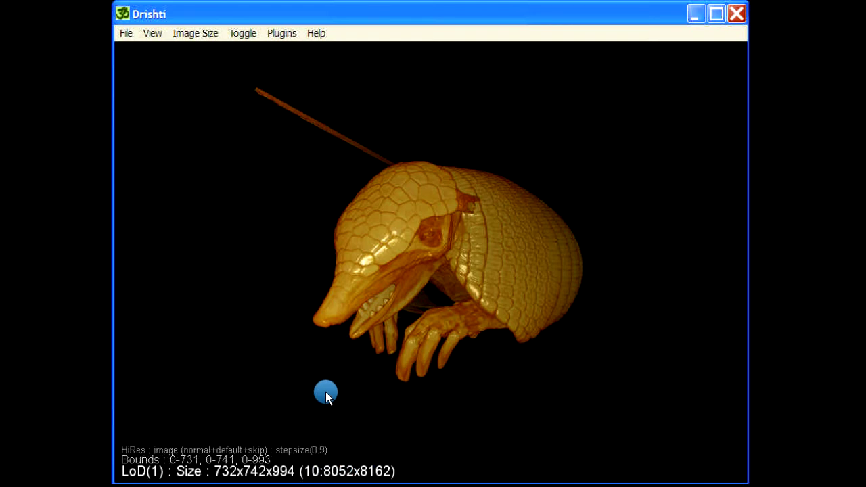
left_click_drag(384, 329, 141, 478)
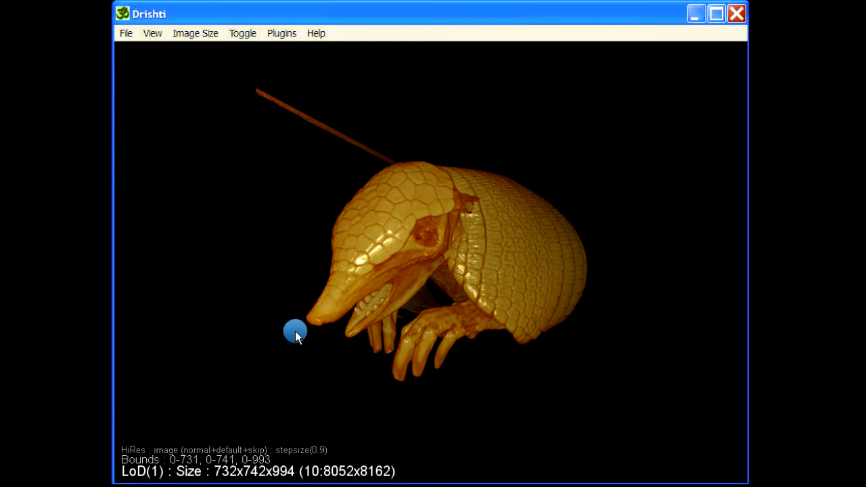
left_click_drag(348, 402, 351, 404)
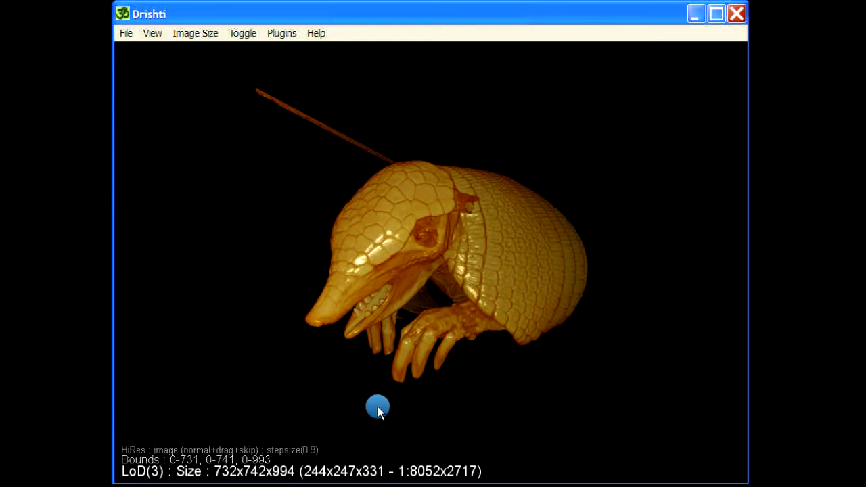
left_click_drag(365, 417, 516, 358)
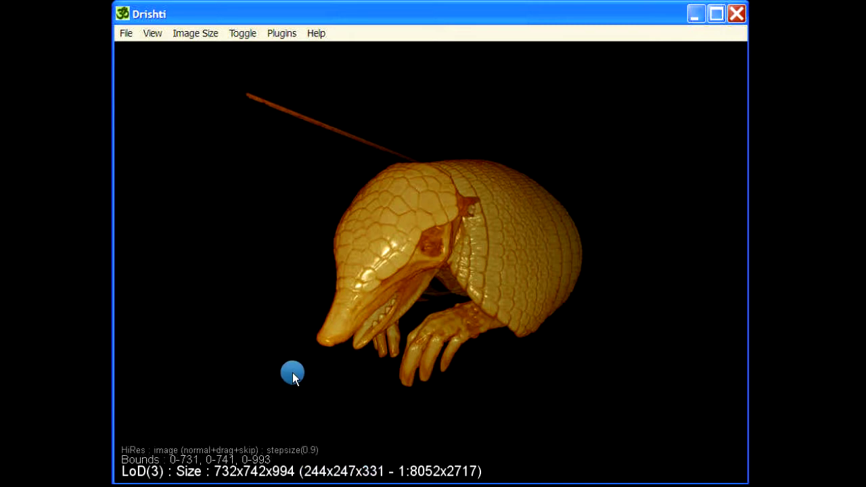
Examine the armadillo's head from the front in both the drag-volume and default full-resolution renderings
left_click_drag(291, 372, 505, 405)
left_click_drag(405, 269, 400, 442)
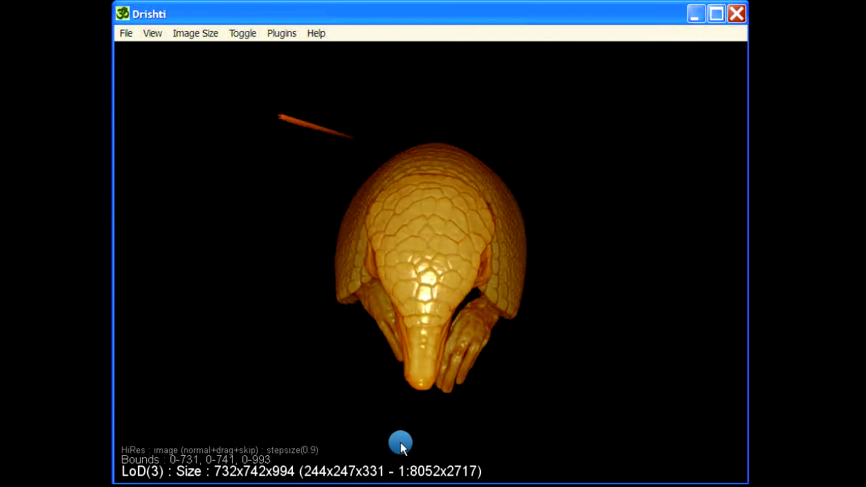
left_click_drag(463, 342, 407, 303)
key("l")
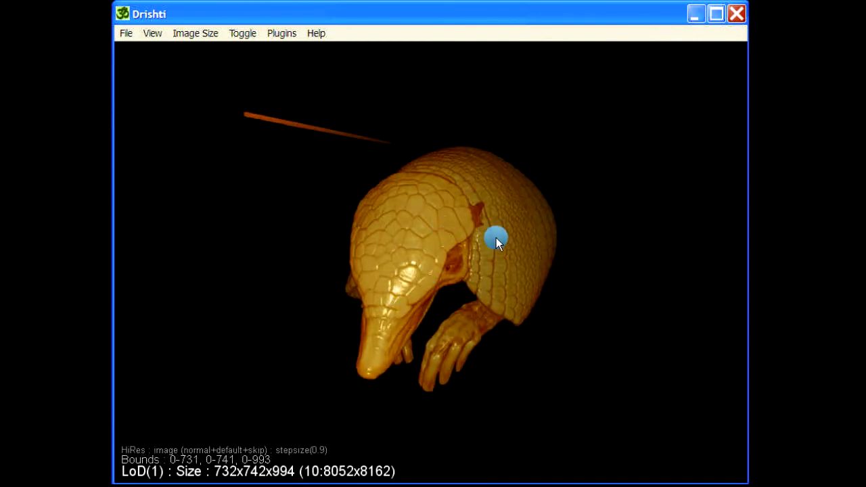
left_click_drag(496, 237, 497, 238)
key("l")
key("l")
left_click_drag(413, 284, 495, 253)
left_click_drag(381, 210, 411, 189)
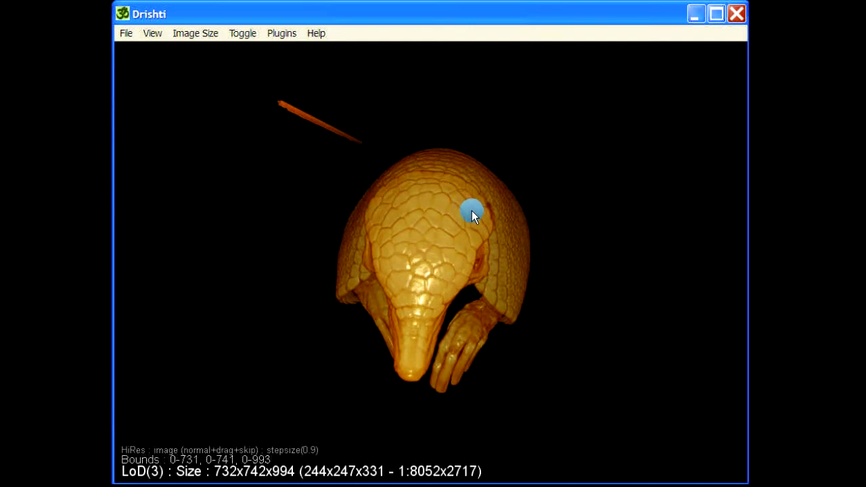
left_click_drag(472, 210, 416, 219)
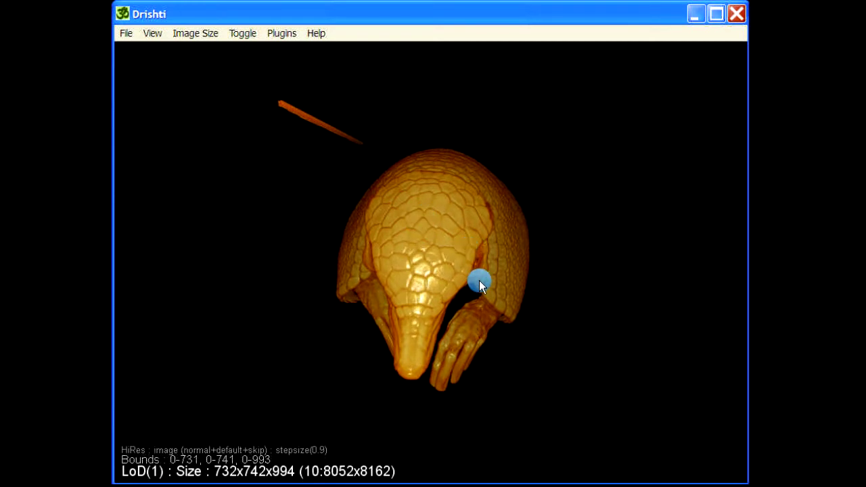
left_click_drag(480, 281, 481, 347)
left_click_drag(343, 341, 302, 338)
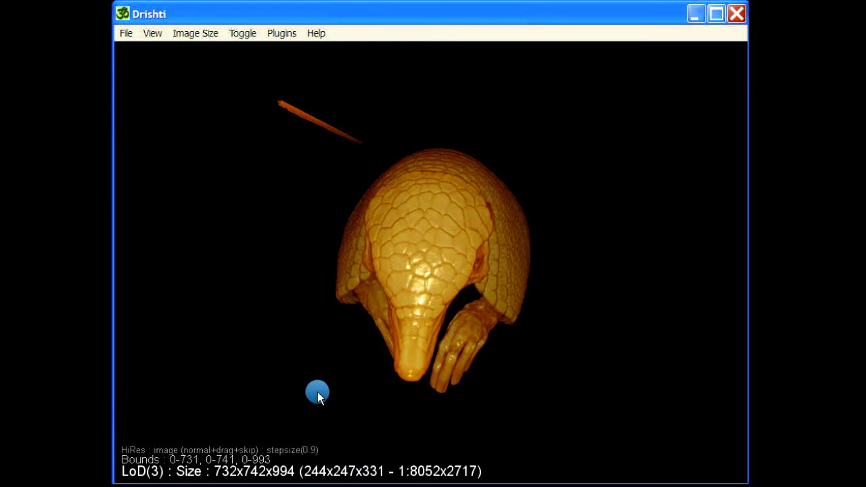
Start the carving operation with the command "mop carve", with the armadillo seen from its side
left_click_drag(317, 392, 505, 358)
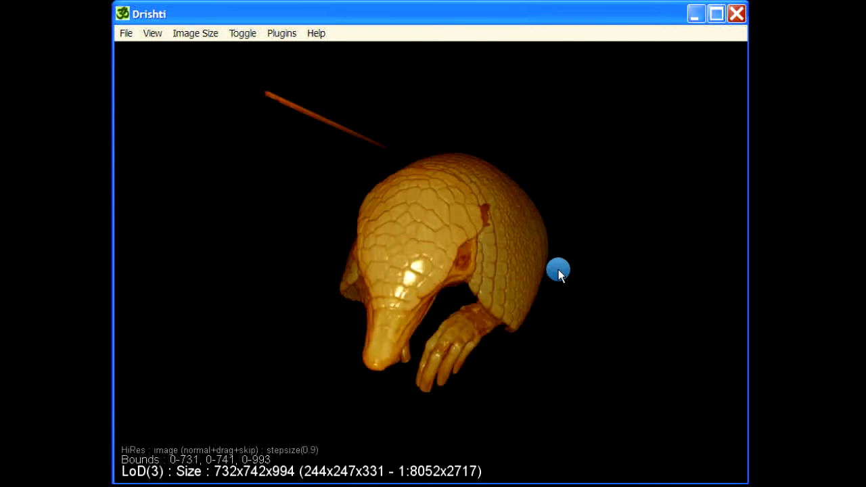
left_click_drag(558, 269, 379, 252)
left_click_drag(499, 287, 488, 284)
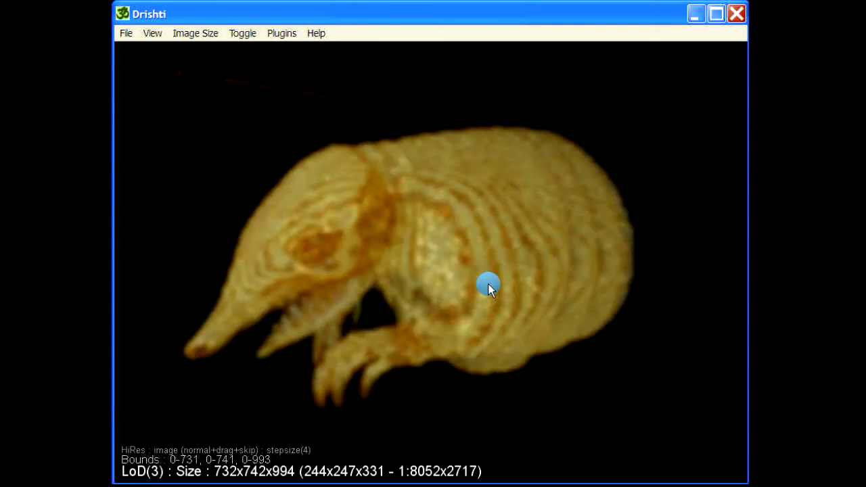
middle_click_drag(491, 283, 486, 124)
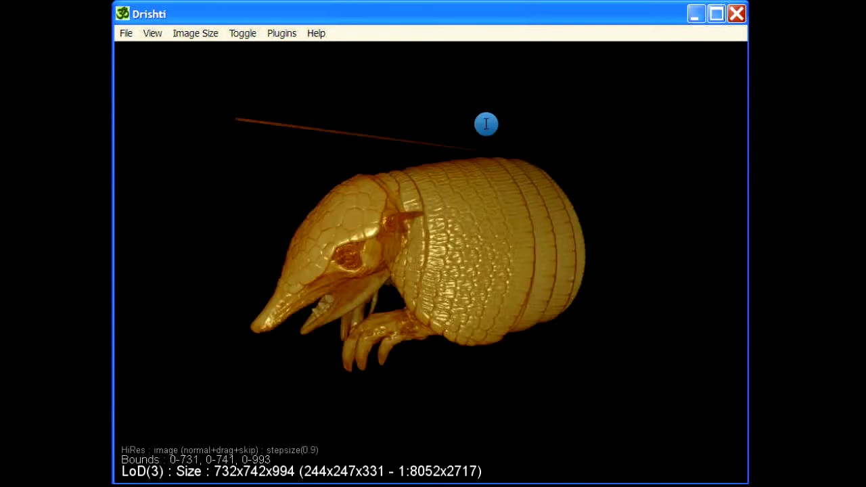
key("space")
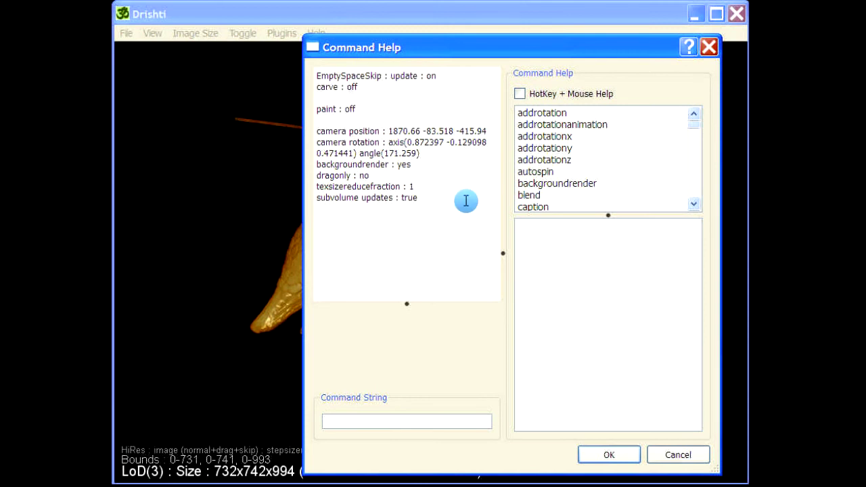
type("mop carve")
key("Return")
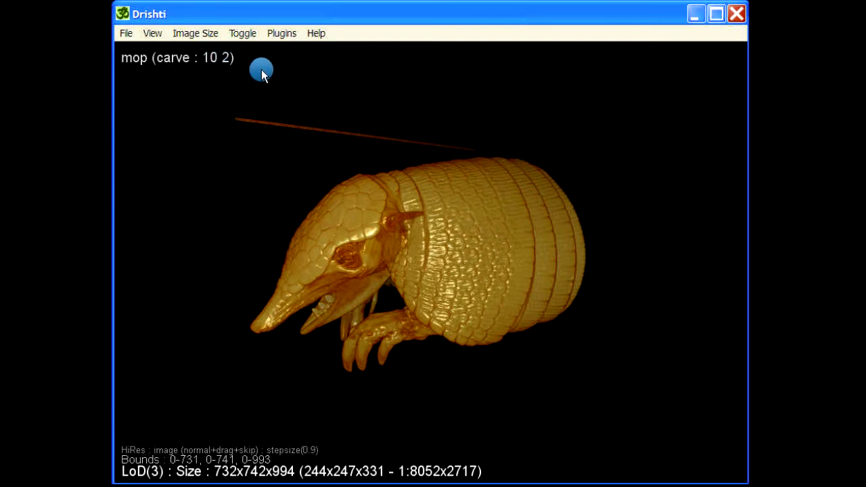
Adjust the two carve brush values to 20 and 20
scroll(262, 69, "up", 3)
scroll(261, 70, "up", 1)
scroll(261, 70, "down", 6)
scroll(261, 70, "up", 5)
scroll(262, 69, "down", 2)
scroll(261, 69, "down", 2)
scroll(262, 69, "up", 6)
scroll(261, 69, "up", 1)
scroll(261, 69, "down", 4)
scroll(261, 69, "up", 5)
scroll(261, 69, "down", 2)
scroll(261, 70, "down", 1)
scroll(262, 69, "up", 5)
scroll(261, 69, "up", 4)
scroll(261, 69, "down", 4)
scroll(261, 69, "down", 2)
scroll(261, 69, "up", 5)
scroll(261, 69, "down", 2)
scroll(261, 69, "down", 1)
scroll(261, 69, "up", 4)
scroll(262, 69, "up", 1)
scroll(261, 69, "down", 1)
scroll(261, 69, "up", 1, "shift")
scroll(261, 69, "up", 1, "shift")
key("Up")
key("Up")
key("Right")
key("Right")
key("Right")
key("Right")
key("Right")
key("Right")
key("Right")
key("Up")
key("Up")
scroll(262, 69, "up", 1, "shift")
Carve away the surface over the top of the armadillo's skull and down along its snout, seen from the front
left_click_drag(386, 399, 567, 231)
left_click_drag(605, 335, 634, 258)
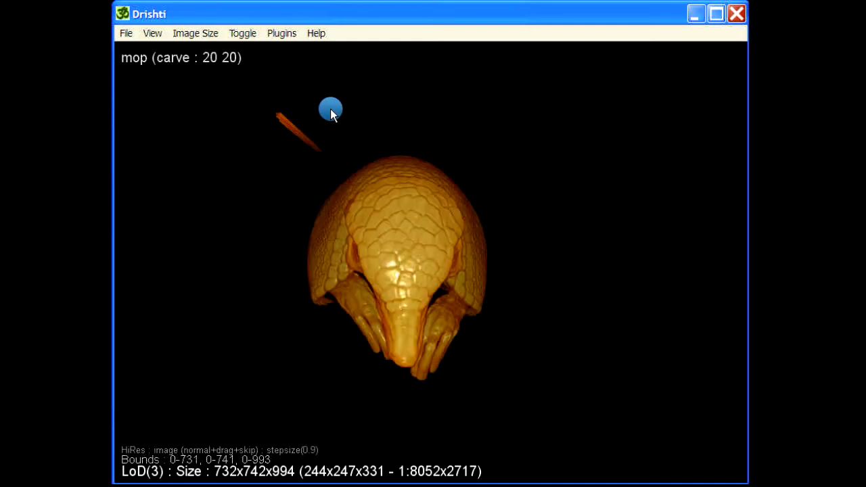
left_click_drag(330, 109, 313, 155)
scroll(537, 151, "up", 2)
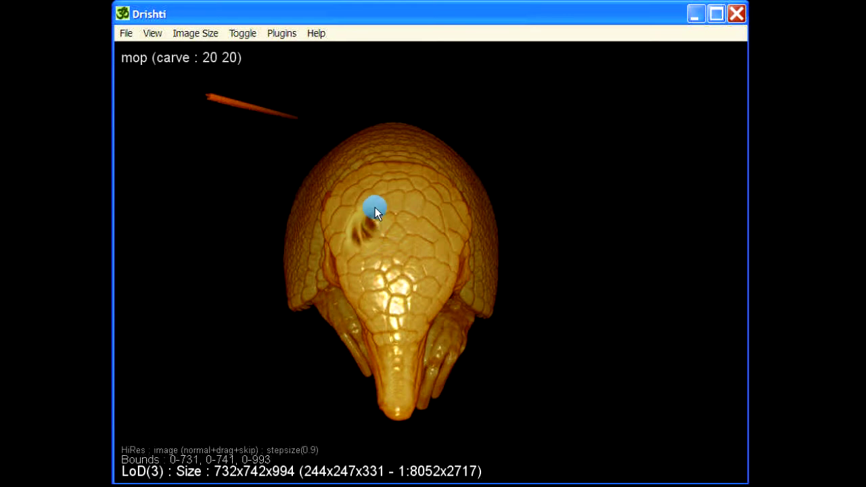
left_click_drag(418, 195, 425, 201)
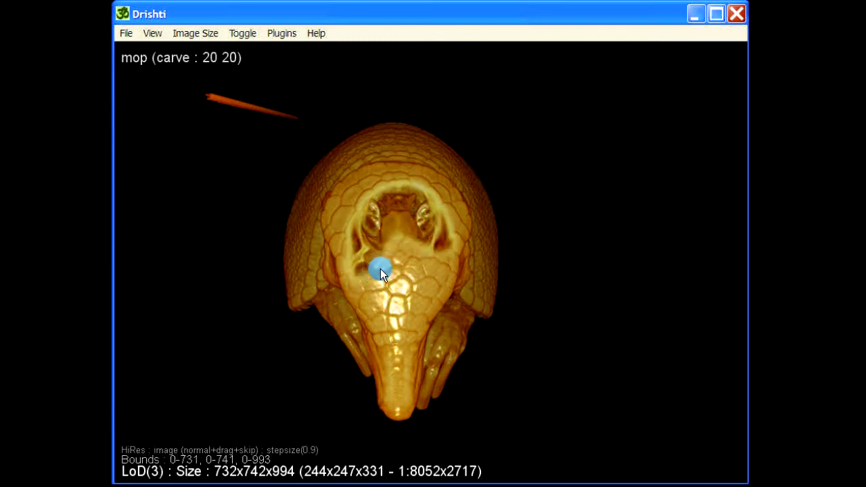
left_click_drag(390, 252, 398, 241)
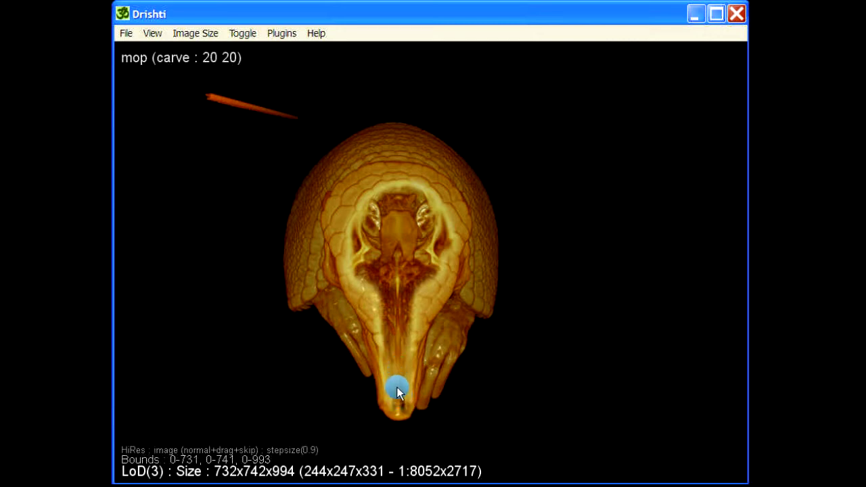
left_click_drag(397, 389, 394, 318)
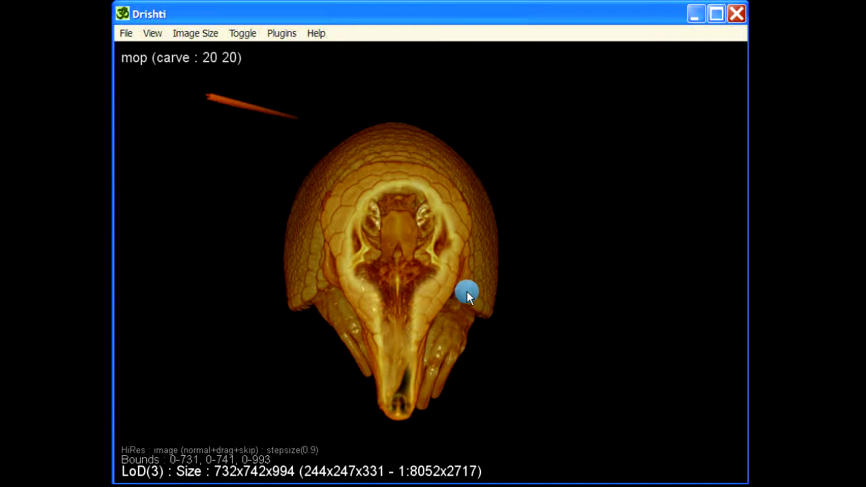
Carve a large opening into the side of the shell, from the upper edge down towards the foreleg
left_click_drag(386, 404, 456, 383)
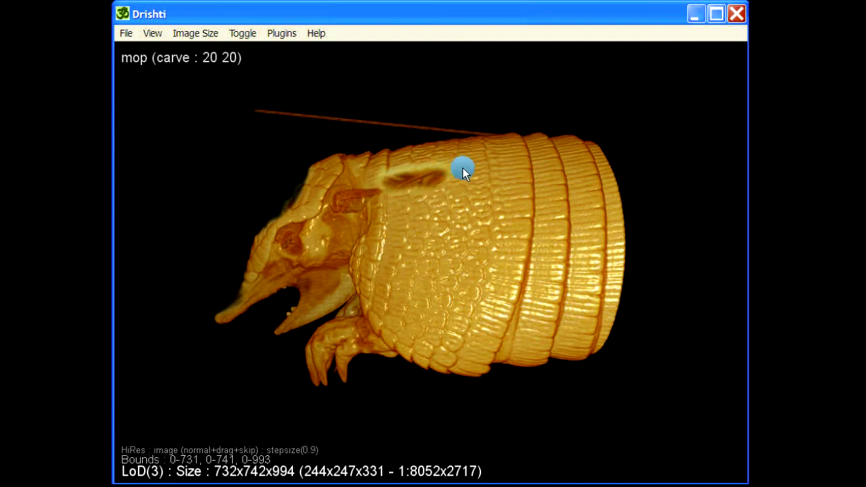
left_click_drag(498, 168, 548, 175)
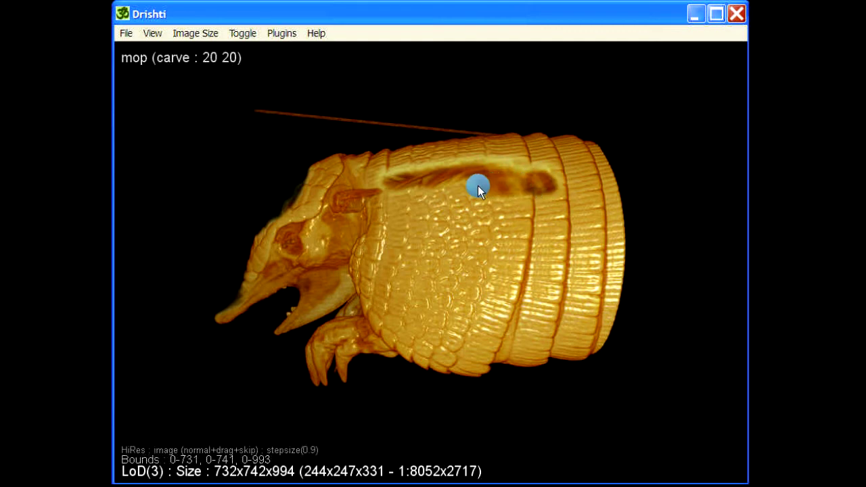
left_click_drag(427, 190, 411, 196)
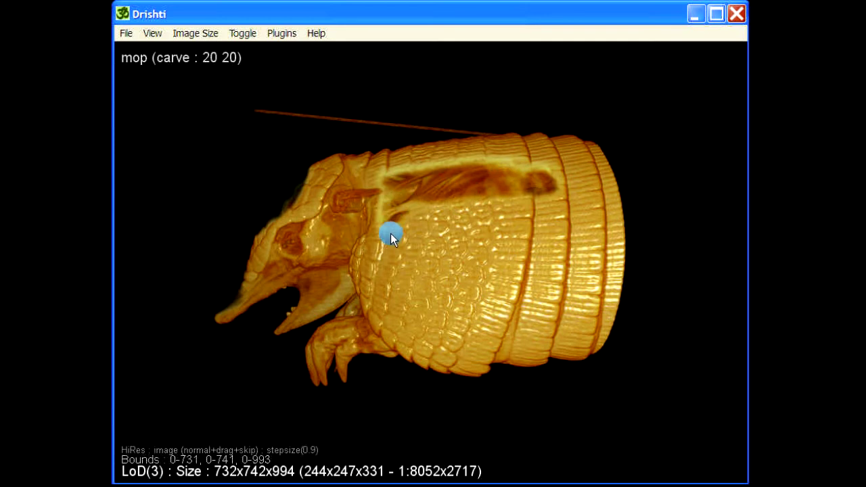
mouse_move(391, 235)
left_mouse_down()
mouse_move(412, 240)
mouse_move(421, 219)
mouse_move(448, 211)
mouse_move(556, 210)
left_mouse_up()
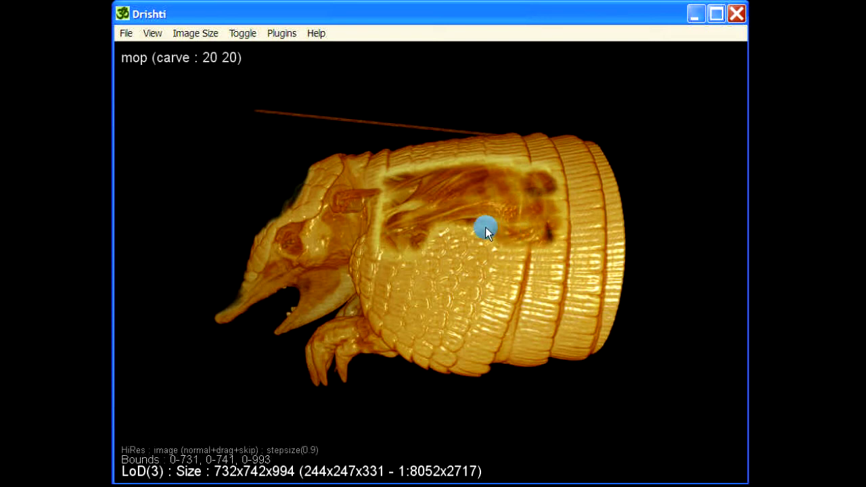
mouse_move(447, 234)
left_mouse_down()
mouse_move(428, 252)
mouse_move(389, 262)
mouse_move(400, 297)
mouse_move(469, 252)
mouse_move(549, 263)
mouse_move(532, 283)
mouse_move(473, 275)
left_mouse_up()
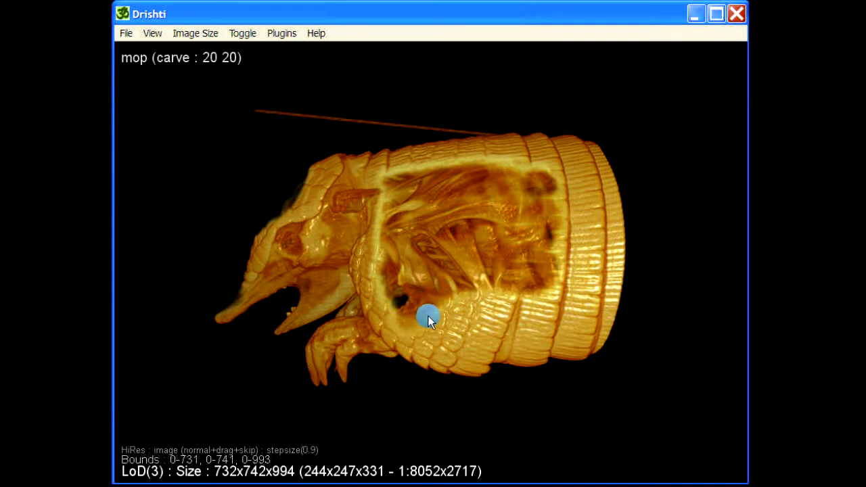
mouse_move(428, 320)
left_mouse_down()
mouse_move(547, 294)
mouse_move(541, 322)
mouse_move(434, 333)
mouse_move(464, 342)
mouse_move(536, 338)
mouse_move(556, 313)
mouse_move(562, 175)
mouse_move(512, 158)
mouse_move(422, 162)
mouse_move(391, 178)
mouse_move(514, 195)
mouse_move(590, 359)
mouse_move(390, 373)
mouse_move(530, 362)
mouse_move(407, 296)
mouse_move(512, 164)
mouse_move(470, 88)
mouse_move(611, 135)
mouse_move(449, 131)
mouse_move(559, 192)
mouse_move(416, 182)
mouse_move(399, 168)
mouse_move(447, 167)
mouse_move(462, 178)
mouse_move(540, 151)
mouse_move(430, 136)
left_mouse_up()
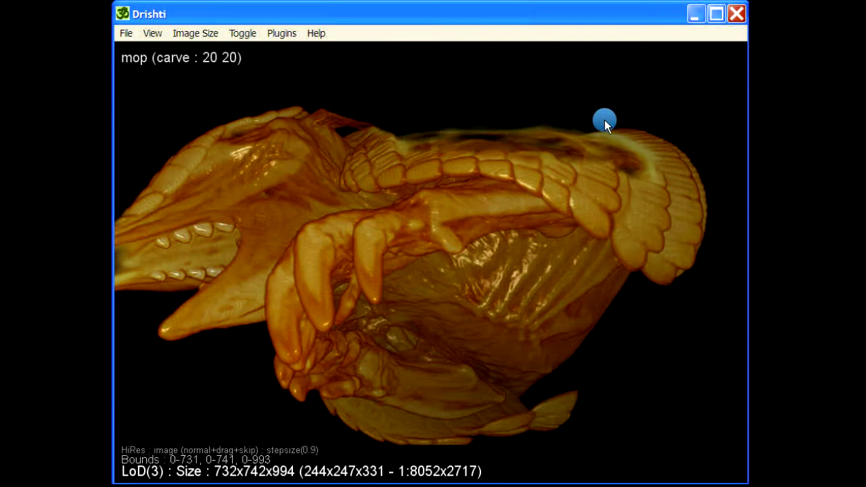
Restore carved surface on the armadillo's head, and carve the opening in the top of the head again
left_click_drag(576, 248, 503, 346)
scroll(504, 346, "down", 5)
left_click_drag(392, 382, 291, 374)
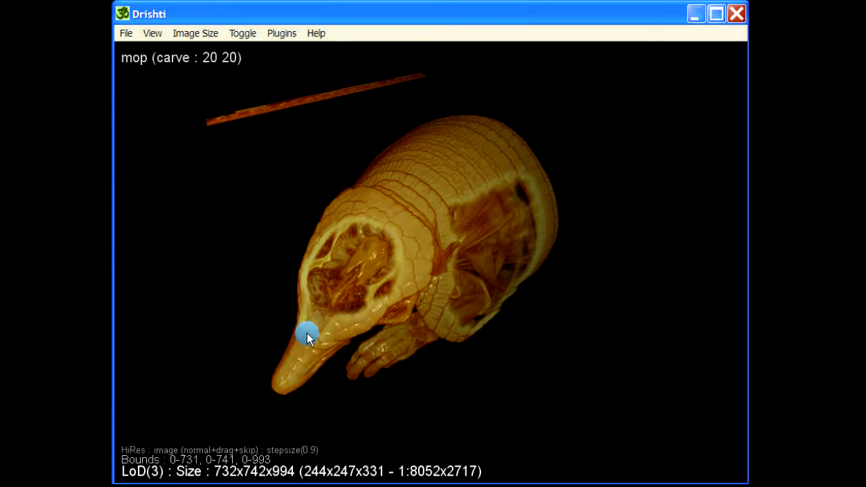
mouse_move(307, 333)
left_mouse_down()
mouse_move(370, 305)
mouse_move(393, 250)
left_mouse_up()
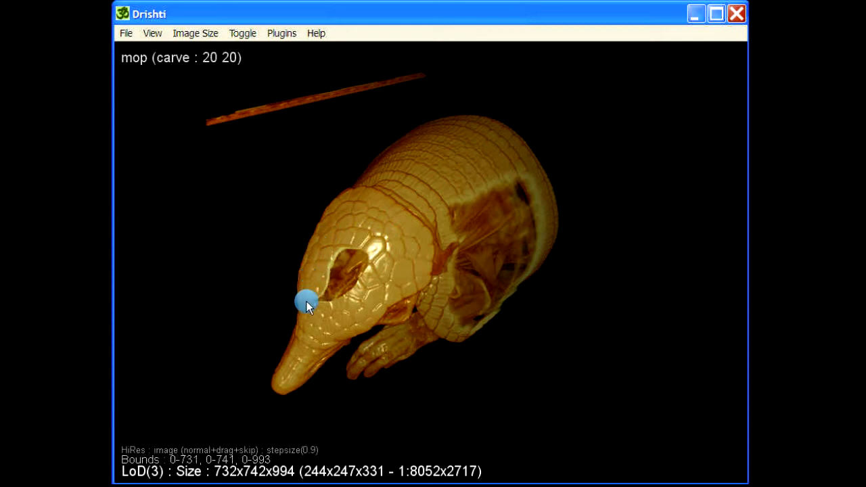
mouse_move(306, 302)
left_mouse_down()
mouse_move(296, 350)
mouse_move(326, 304)
left_mouse_up()
mouse_move(318, 260)
left_mouse_down()
mouse_move(349, 241)
mouse_move(377, 268)
mouse_move(345, 309)
mouse_move(321, 314)
mouse_move(330, 252)
mouse_move(318, 304)
mouse_move(369, 283)
mouse_move(321, 326)
left_mouse_up()
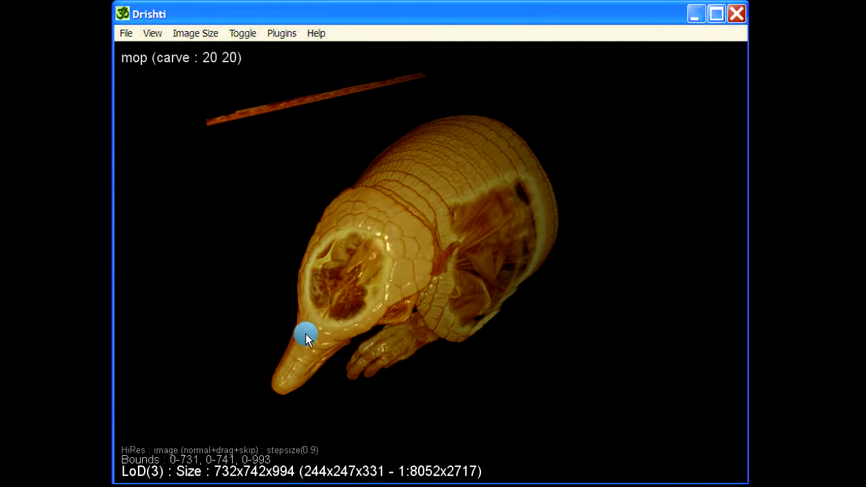
Set the two carve brush values to 20 and 0
left_click_drag(462, 375, 414, 176)
scroll(414, 175, "down", 4, "shift")
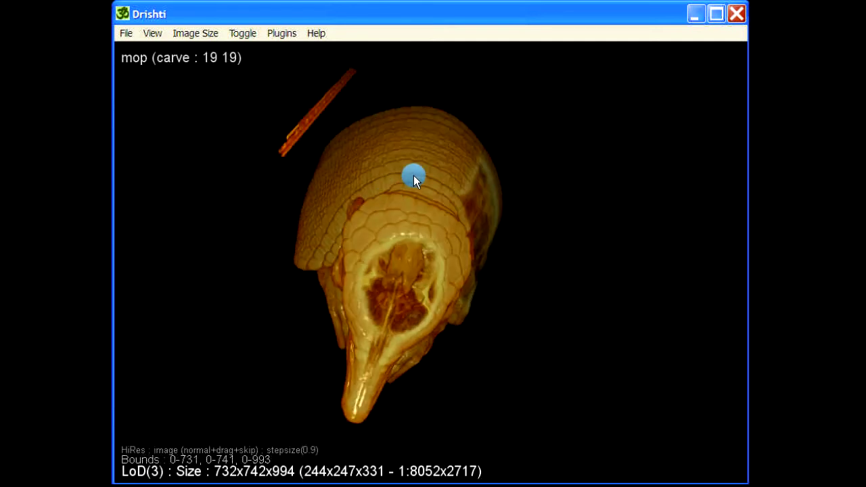
scroll(414, 176, "up", 4, "shift")
scroll(414, 176, "down", 14, "ctrl")
scroll(414, 175, "down", 6, "ctrl")
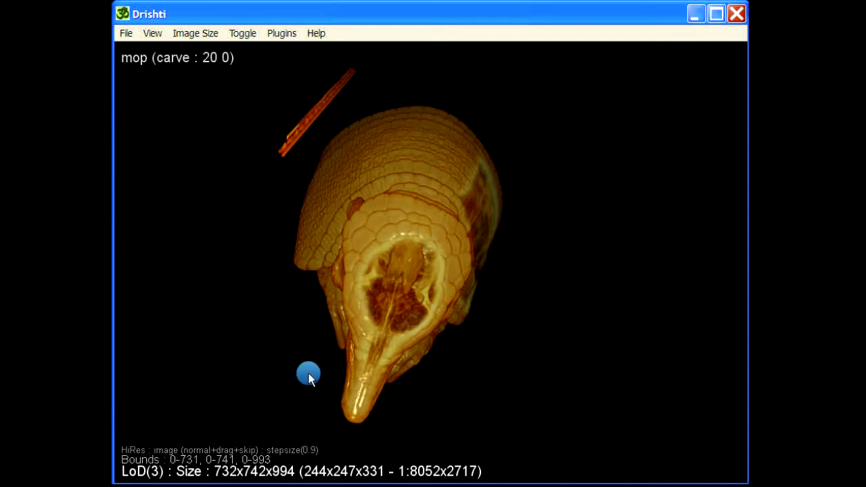
Carve a sharp-edged opening into the flank of the shell behind the head, seen from the side
left_click_drag(460, 424, 611, 353)
left_click_drag(237, 336, 414, 342)
mouse_move(396, 218)
left_mouse_down("shift")
mouse_move(315, 191)
mouse_move(257, 190)
mouse_move(242, 204)
mouse_move(394, 240)
mouse_move(399, 256)
mouse_move(377, 280)
left_mouse_up("shift")
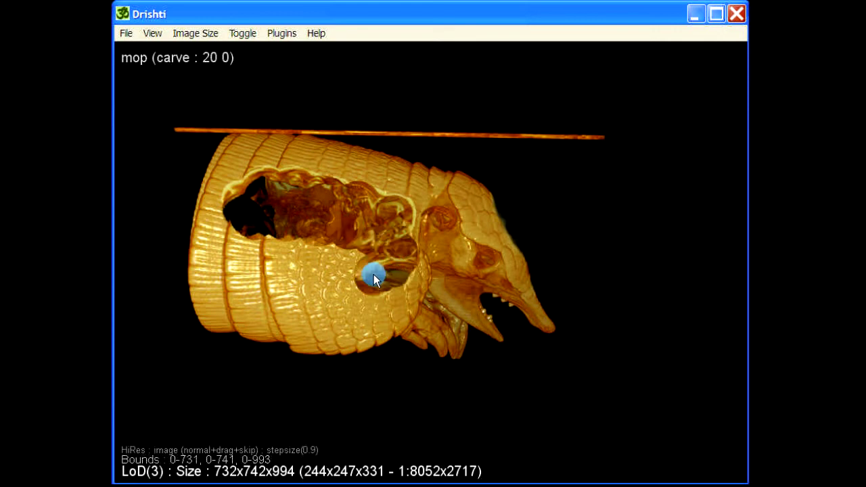
Set the carve brush values to 20 and 20, and restore the carved flank from outside and from inside the shell
scroll(374, 274, "up", 10)
scroll(374, 277, "up", 10)
mouse_move(369, 261)
right_mouse_down("shift")
mouse_move(390, 282)
mouse_move(405, 256)
mouse_move(343, 221)
mouse_move(329, 199)
mouse_move(268, 200)
right_mouse_up("shift")
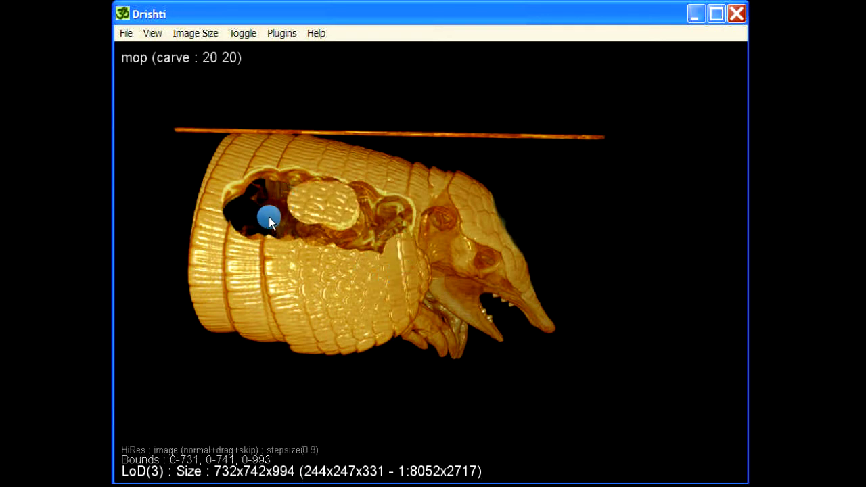
left_click_drag(639, 315, 452, 318)
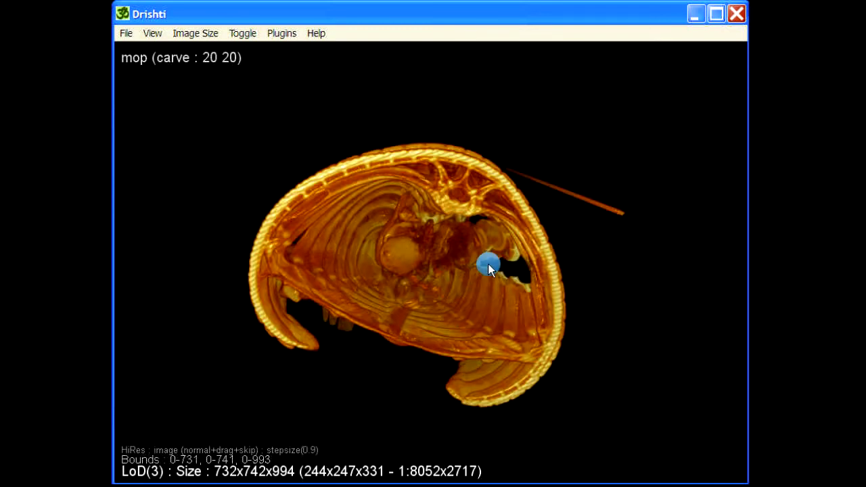
mouse_move(495, 266)
right_mouse_down("shift")
mouse_move(509, 273)
mouse_move(516, 256)
mouse_move(492, 228)
mouse_move(472, 226)
right_mouse_up("shift")
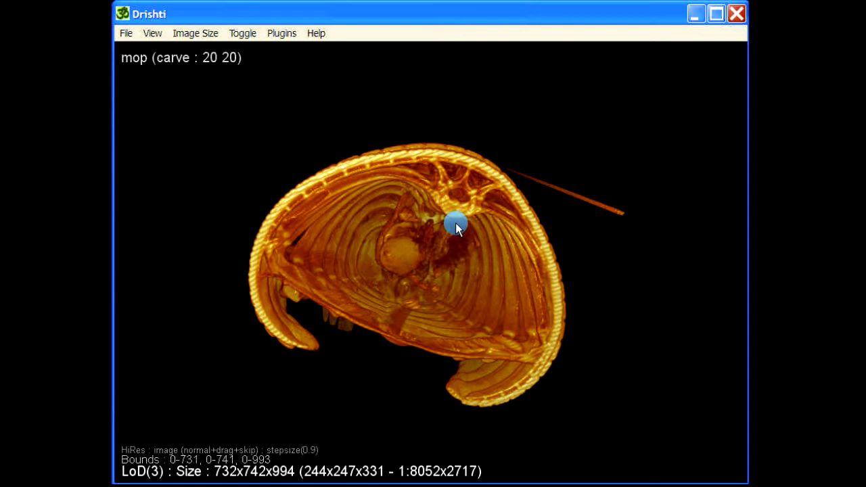
Carve a large soft-edged opening across the flank, extending it back, down to the lower shell and forward towards the neck
mouse_move(564, 255)
left_mouse_down()
mouse_move(555, 386)
mouse_move(486, 412)
mouse_move(381, 346)
mouse_move(366, 374)
mouse_move(350, 212)
mouse_move(358, 212)
mouse_move(323, 217)
mouse_move(348, 207)
mouse_move(323, 209)
mouse_move(330, 230)
mouse_move(353, 232)
mouse_move(311, 230)
mouse_move(301, 204)
mouse_move(318, 191)
left_mouse_up()
mouse_move(257, 217)
left_mouse_down()
mouse_move(321, 186)
mouse_move(251, 195)
mouse_move(311, 225)
mouse_move(282, 233)
mouse_move(373, 240)
mouse_move(344, 236)
mouse_move(351, 208)
mouse_move(272, 236)
mouse_move(288, 201)
mouse_move(262, 218)
mouse_move(257, 245)
mouse_move(306, 251)
mouse_move(372, 246)
mouse_move(362, 213)
mouse_move(400, 201)
mouse_move(425, 217)
mouse_move(389, 253)
mouse_move(396, 254)
mouse_move(354, 271)
mouse_move(396, 278)
mouse_move(424, 270)
mouse_move(407, 283)
mouse_move(360, 292)
mouse_move(288, 280)
left_mouse_up()
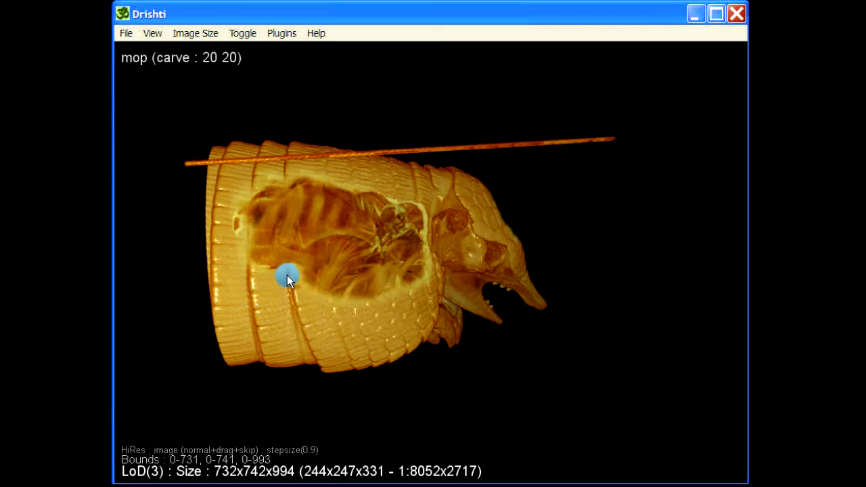
mouse_move(246, 240)
left_mouse_down()
mouse_move(246, 215)
mouse_move(247, 251)
mouse_move(268, 275)
mouse_move(321, 298)
mouse_move(259, 287)
left_mouse_up()
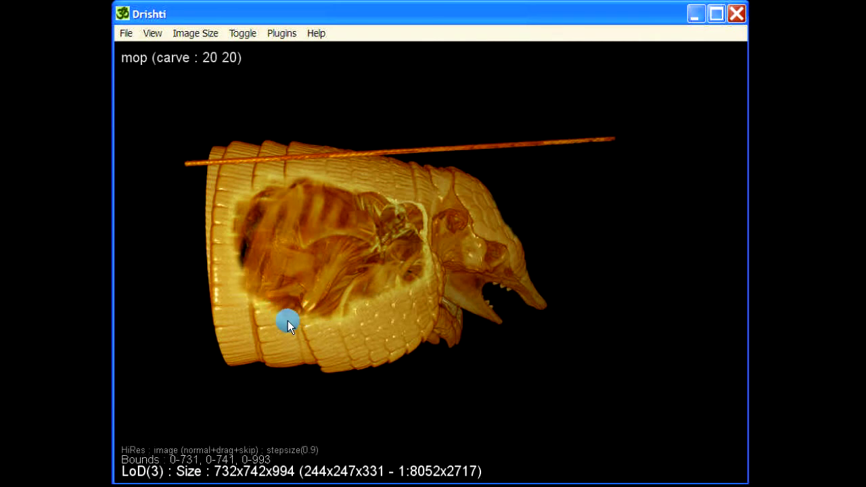
mouse_move(288, 321)
left_mouse_down()
mouse_move(323, 326)
mouse_move(266, 329)
mouse_move(277, 341)
mouse_move(368, 331)
mouse_move(385, 320)
mouse_move(378, 300)
mouse_move(389, 302)
left_mouse_up()
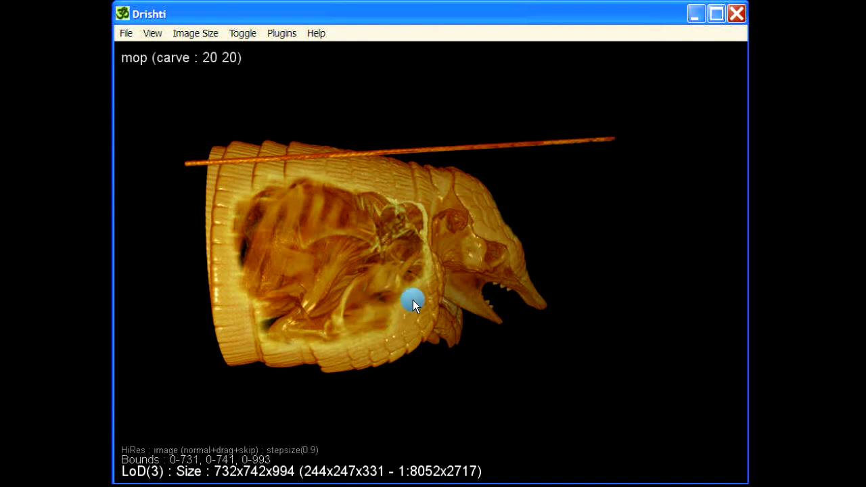
mouse_move(427, 278)
left_mouse_down()
mouse_move(407, 313)
mouse_move(416, 284)
left_mouse_up()
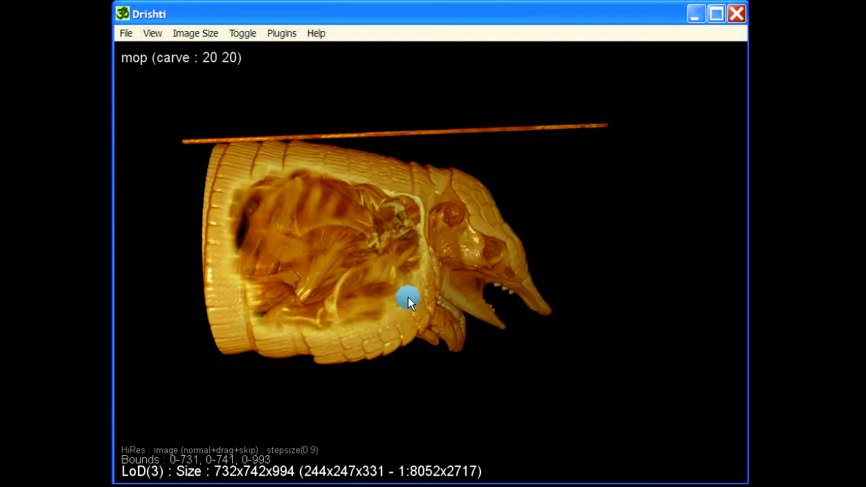
mouse_move(418, 269)
left_mouse_down()
mouse_move(393, 310)
mouse_move(369, 322)
left_mouse_up()
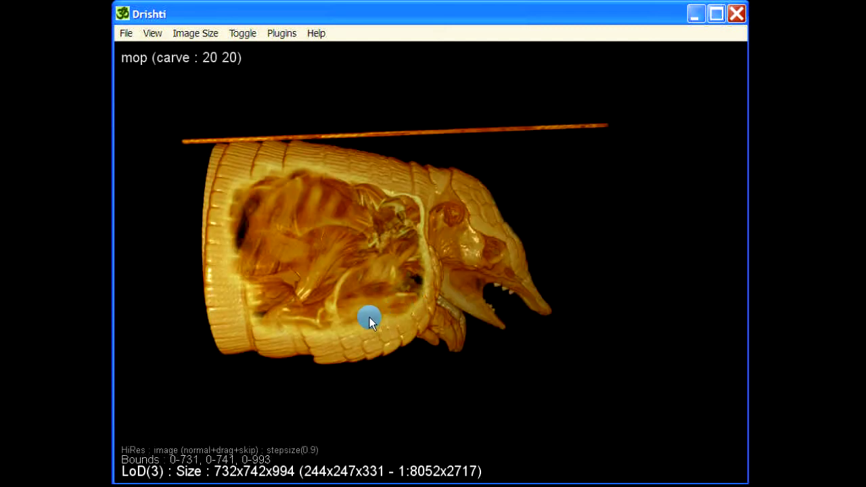
Carve deeper around the shoulder and extend the opening forward over the neck and ear region of the head
left_click_drag(300, 284, 358, 283)
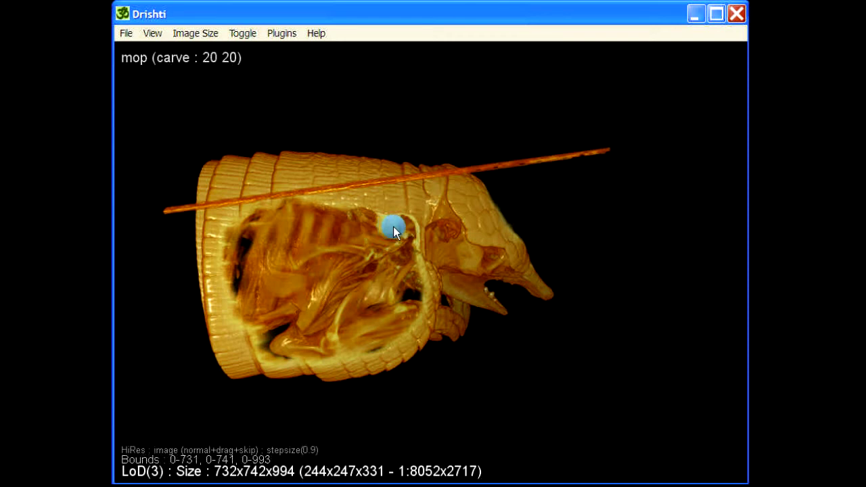
left_click_drag(417, 300, 416, 237)
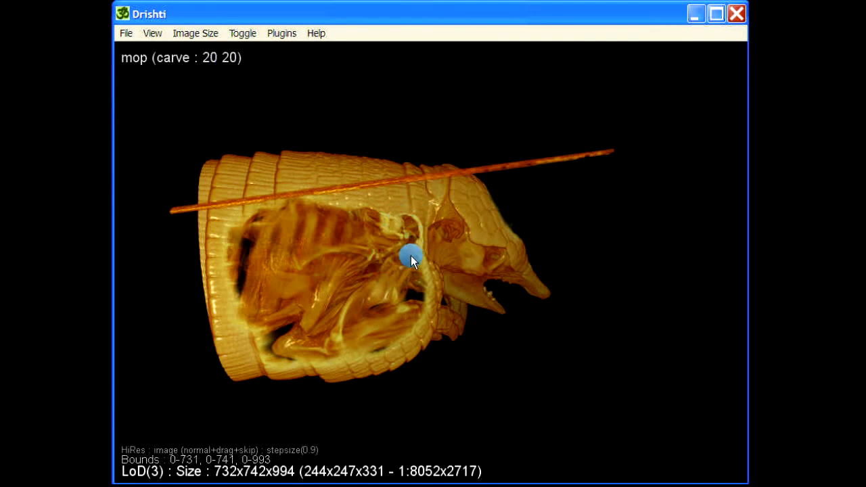
mouse_move(411, 253)
left_mouse_down()
mouse_move(435, 247)
mouse_move(431, 235)
left_mouse_up()
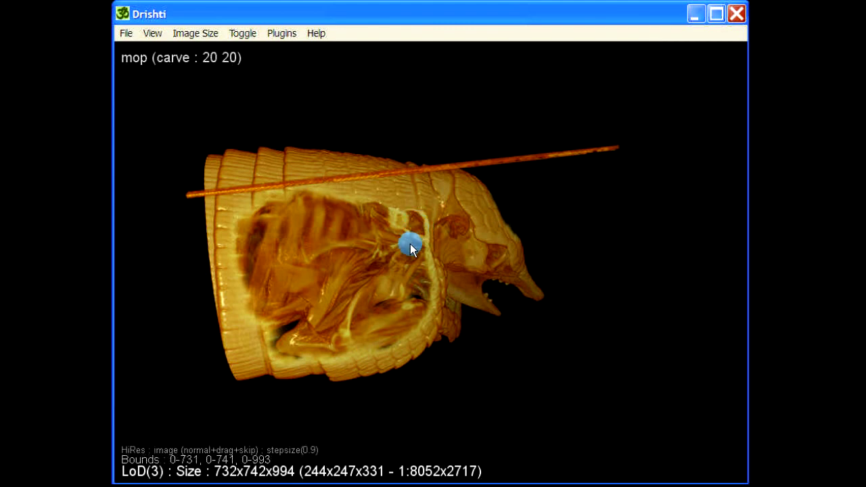
left_click_drag(410, 249, 409, 225)
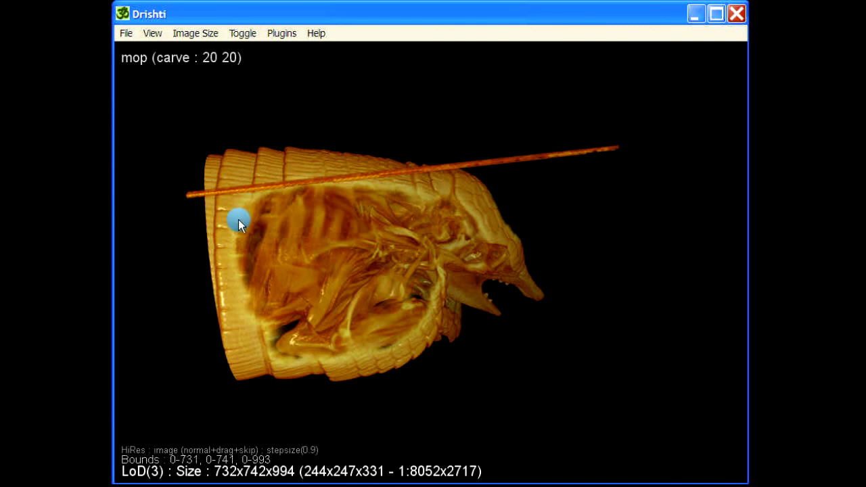
Set the carve brush values to 21 and 0, and carve away the thin rod floating above the armadillo
left_click_drag(431, 354, 540, 172)
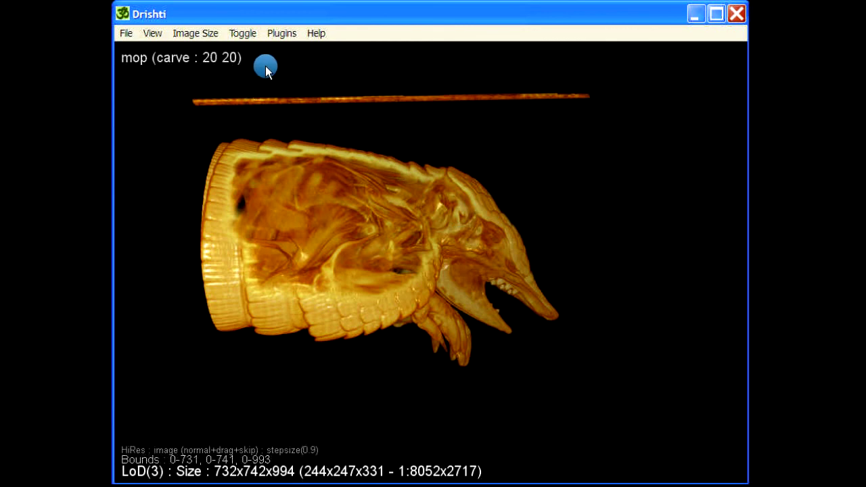
scroll(265, 66, "down", 7)
scroll(266, 66, "up", 8)
scroll(266, 65, "down", 11, "shift")
scroll(266, 66, "down", 2, "shift")
left_click_drag(197, 102, 350, 102)
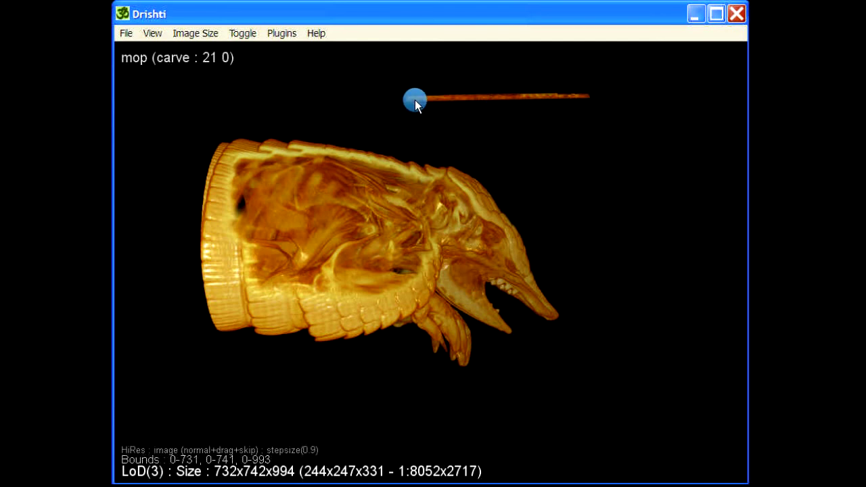
left_click_drag(419, 96, 461, 99)
left_click_drag(514, 98, 544, 101)
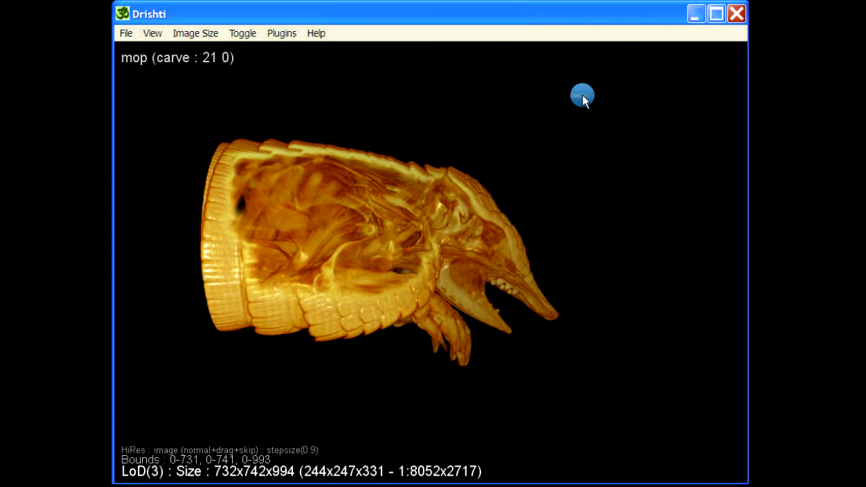
left_click_drag(532, 88, 553, 139)
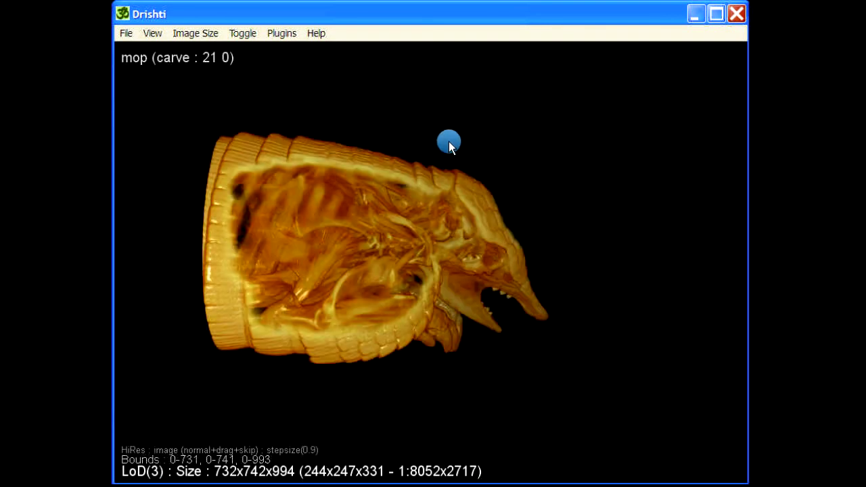
Examine the carved armadillo from the front and both sides, including the anatomy inside the opposite flank
left_click_drag(388, 398, 158, 452)
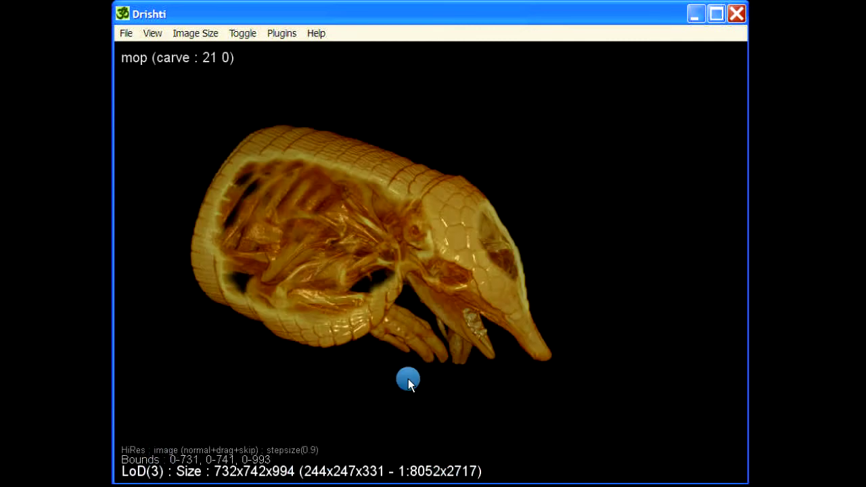
left_click_drag(427, 394, 427, 400)
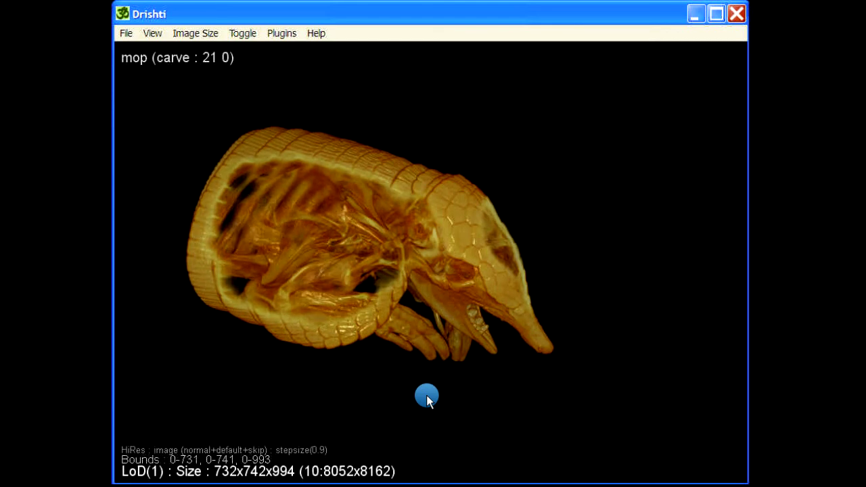
left_click_drag(553, 406, 260, 390)
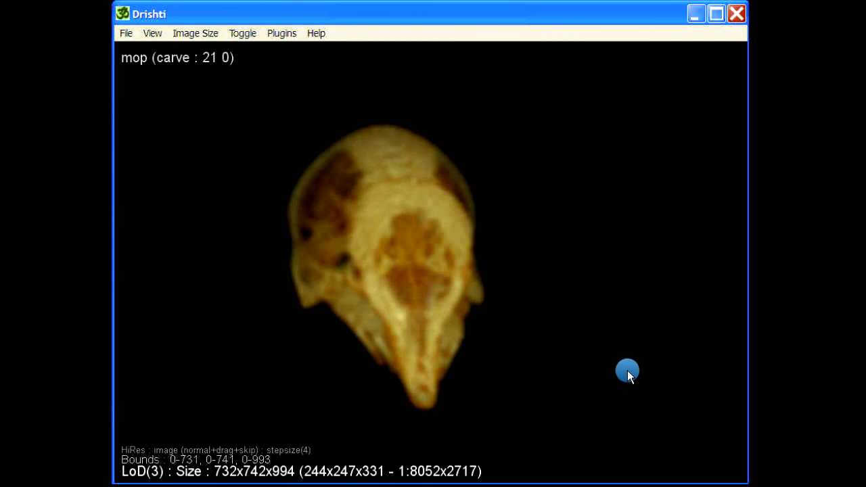
mouse_move(640, 383)
left_mouse_down()
mouse_move(493, 414)
mouse_move(637, 373)
left_mouse_up()
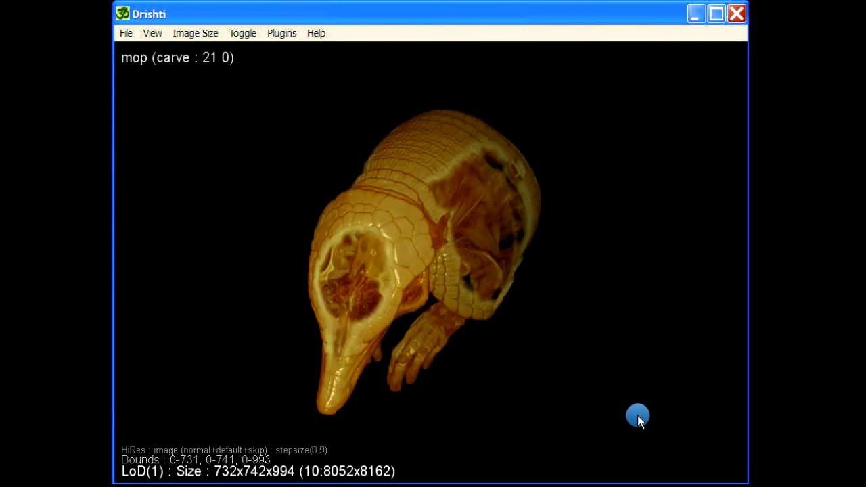
mouse_move(638, 415)
left_mouse_down()
mouse_move(317, 390)
mouse_move(652, 303)
mouse_move(628, 404)
left_mouse_up()
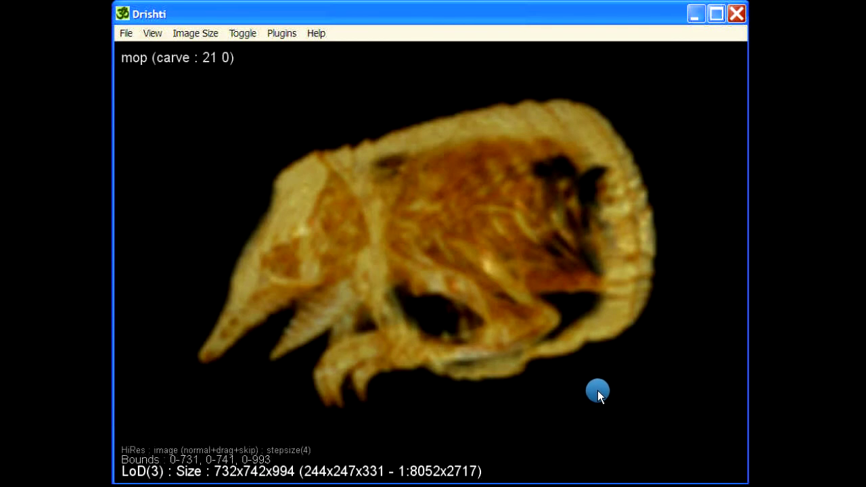
left_click_drag(571, 406, 470, 275)
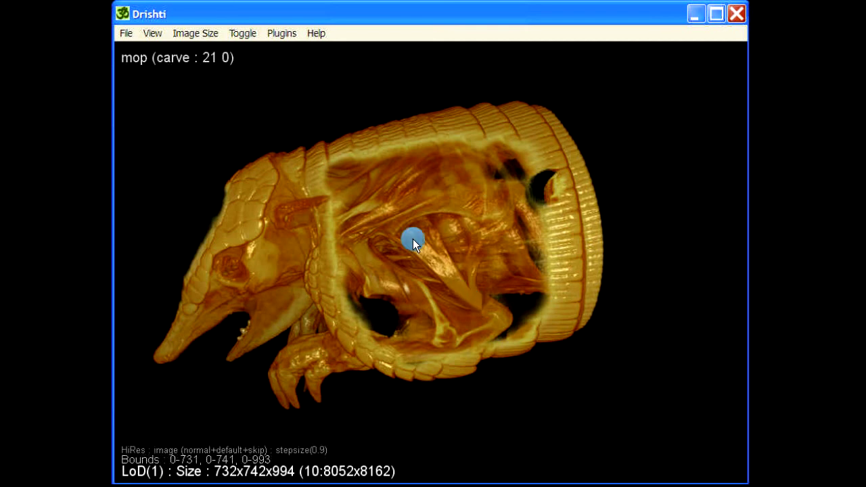
left_click_drag(410, 268, 456, 236)
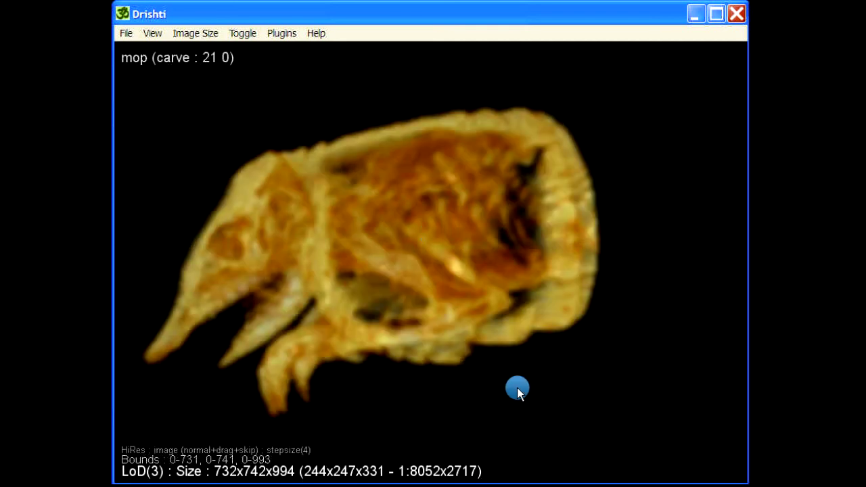
left_click_drag(487, 394, 561, 365)
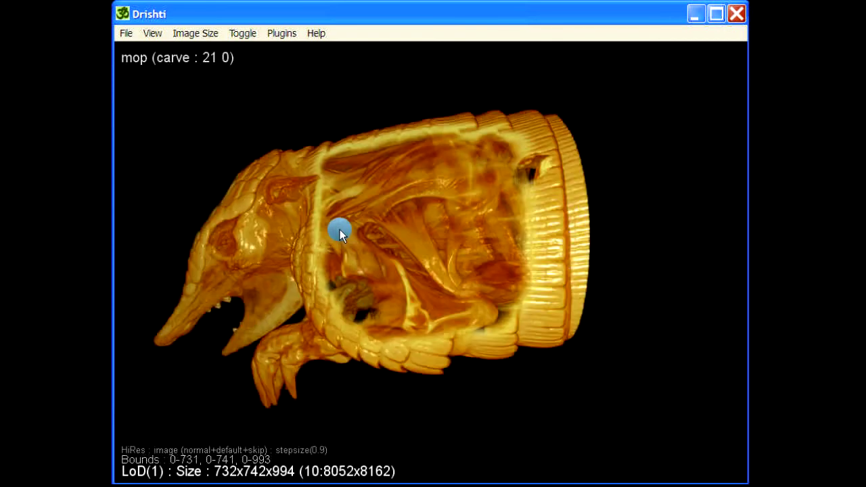
left_click_drag(362, 223, 362, 224)
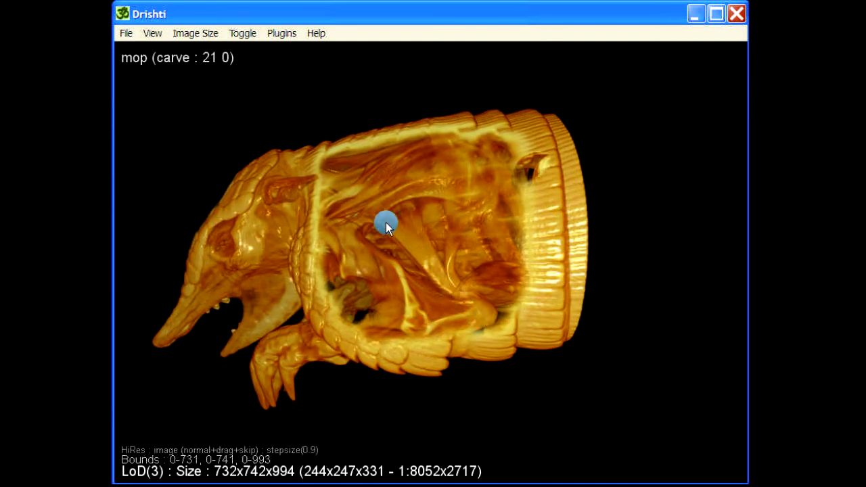
left_click_drag(387, 227, 385, 346)
left_click_drag(260, 359, 404, 285)
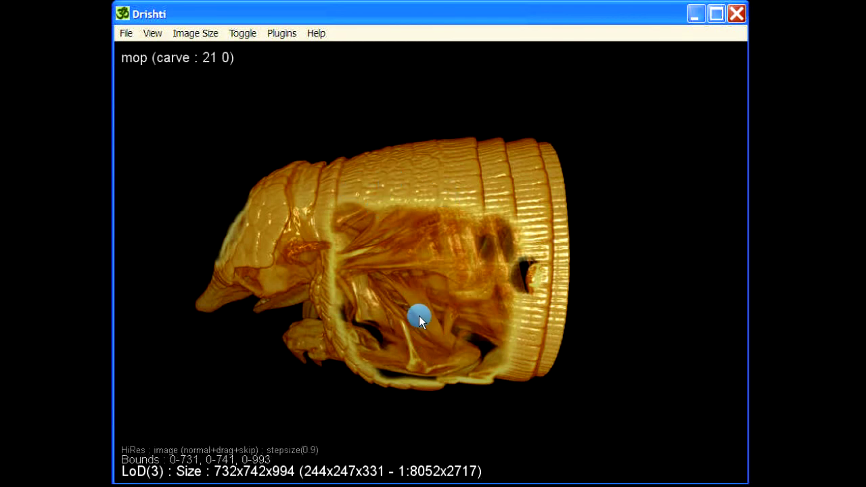
left_click_drag(419, 316, 364, 207)
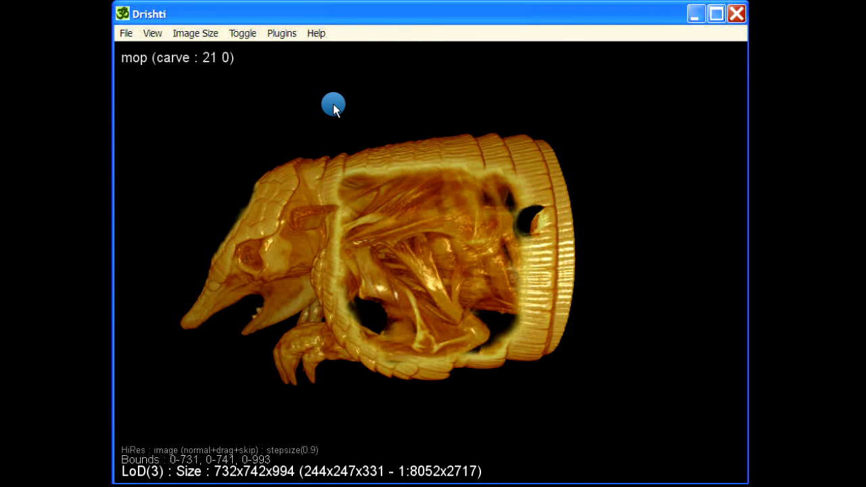
Turn off carving with the command "mop carve off"
key("space")
type("mo")
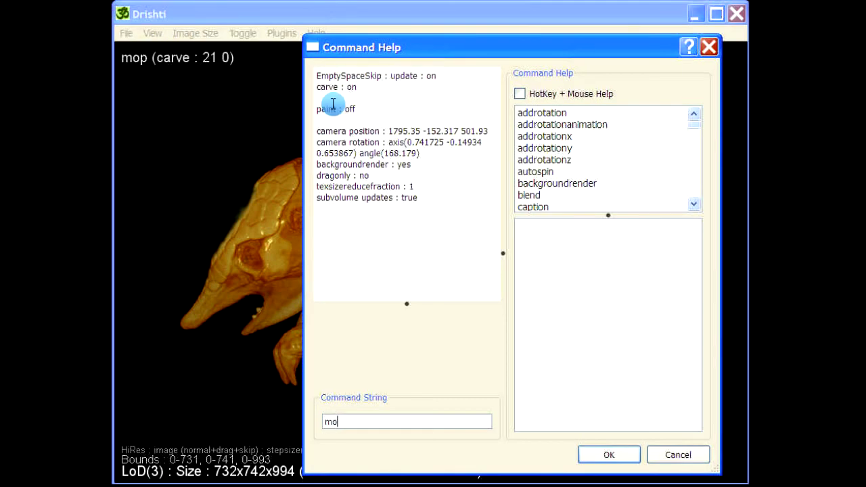
type("p carve off")
key("Return")
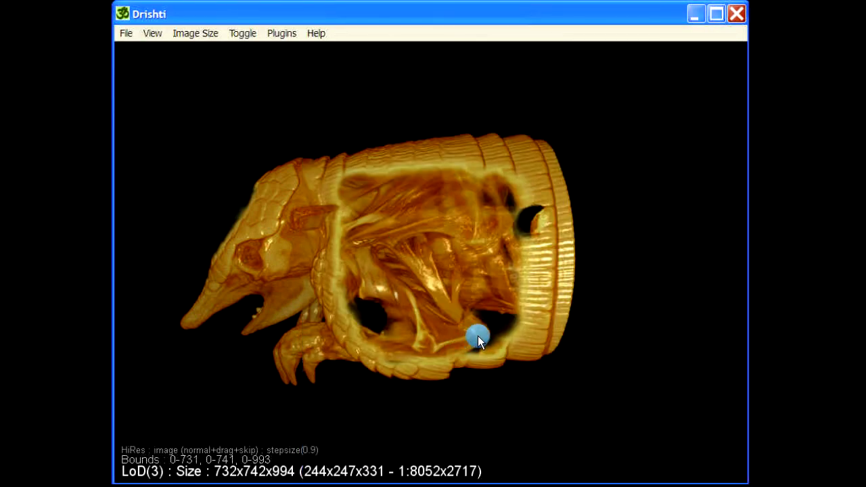
Place a point at each end of the limb bone inside the opening and connect them with the command "path"
left_click(478, 336, "shift")
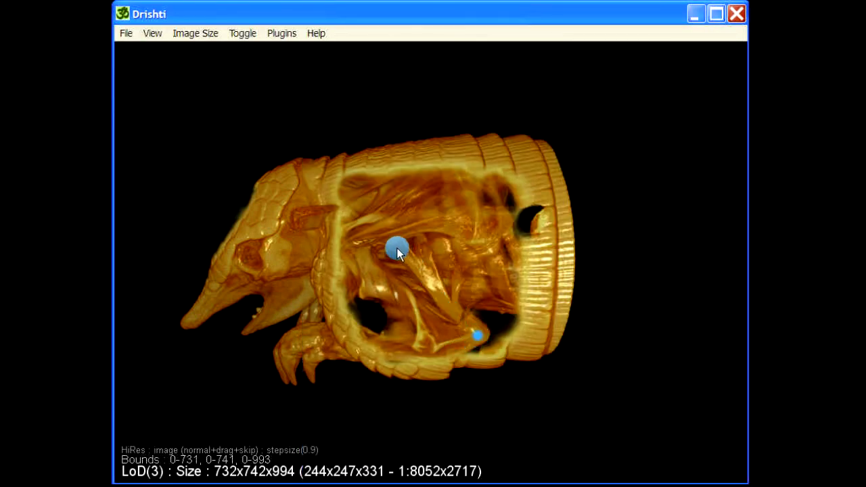
middle_click_drag(478, 259, 472, 309)
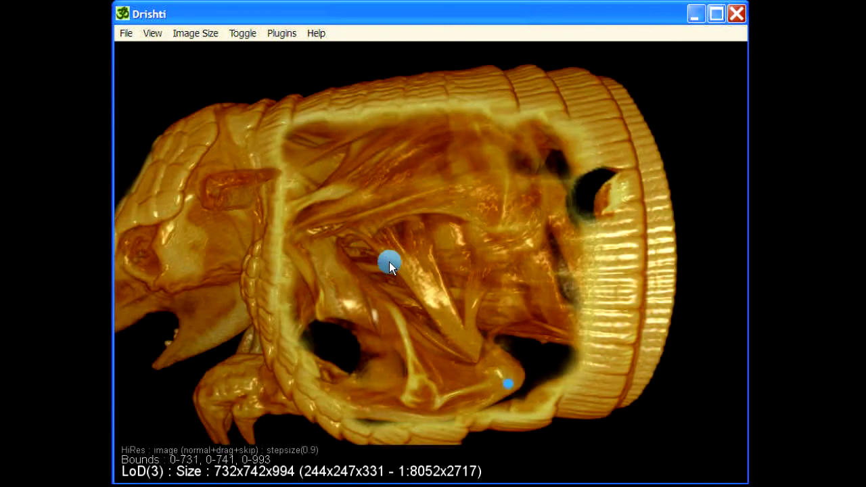
left_click(365, 234, "shift")
key("space")
type("path")
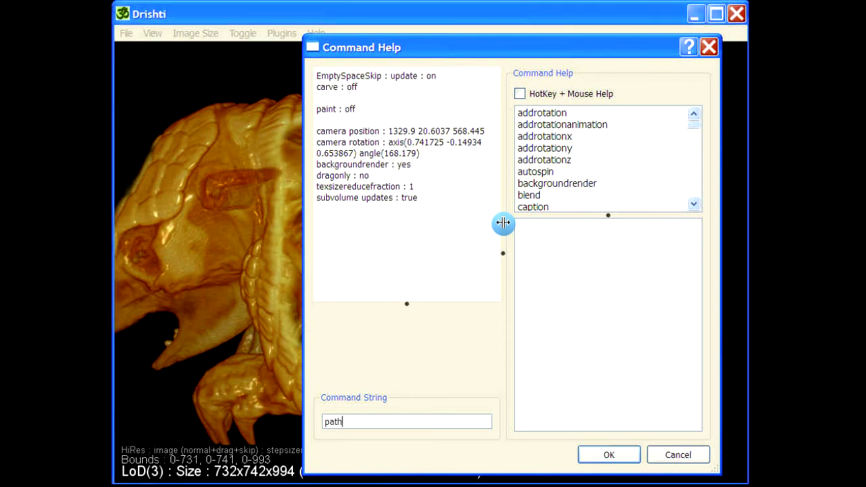
key("Return")
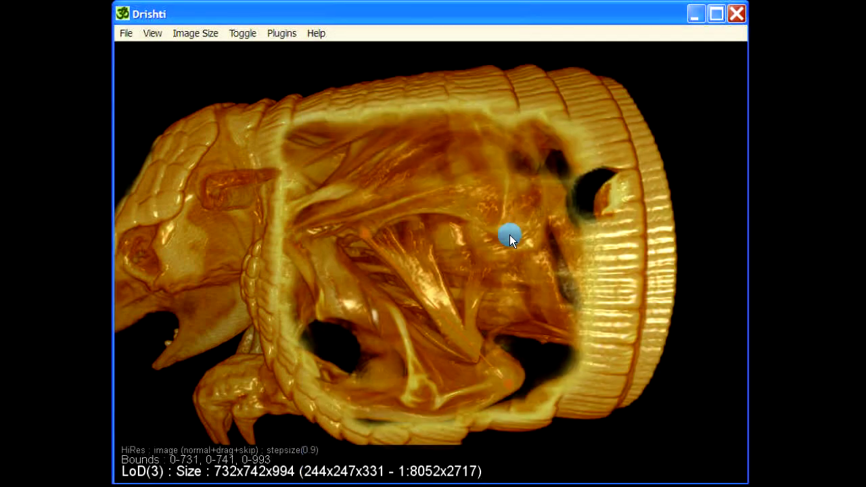
Set the bone path's text color to #2ac3ff and length text distance to 20, and enable its path length display
mouse_move(426, 294)
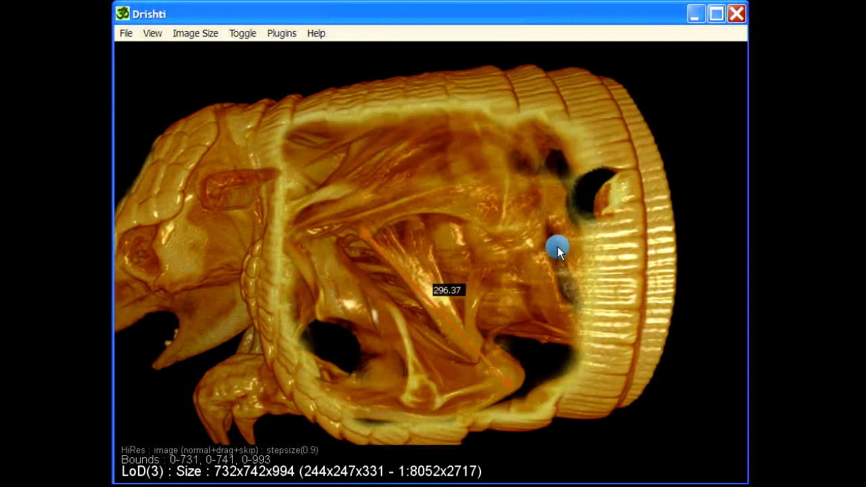
double_click(404, 299)
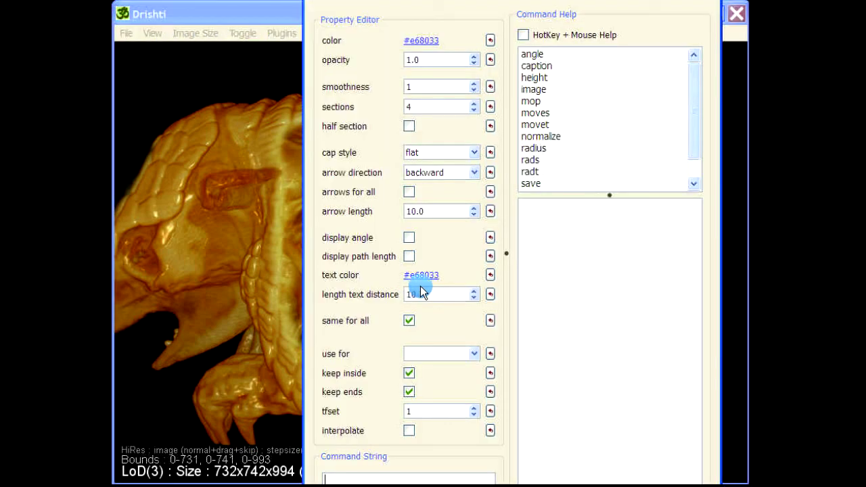
left_click(420, 276)
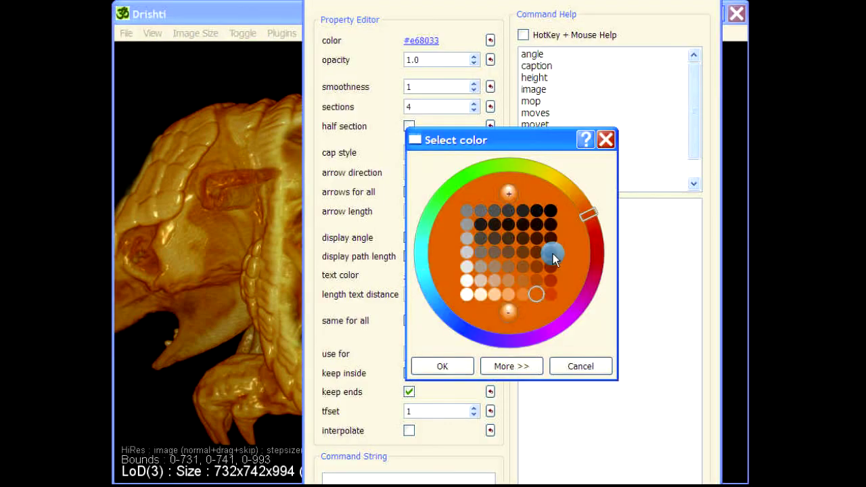
left_click(425, 276)
left_click(443, 367)
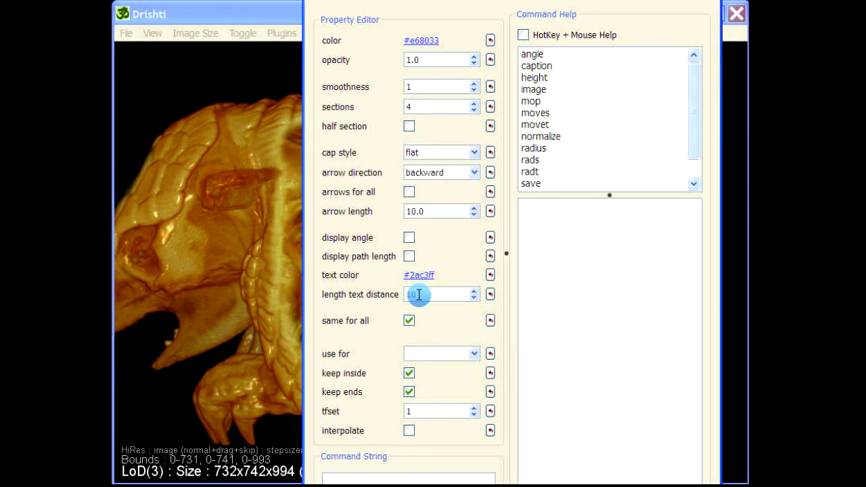
type("2")
left_click(410, 259)
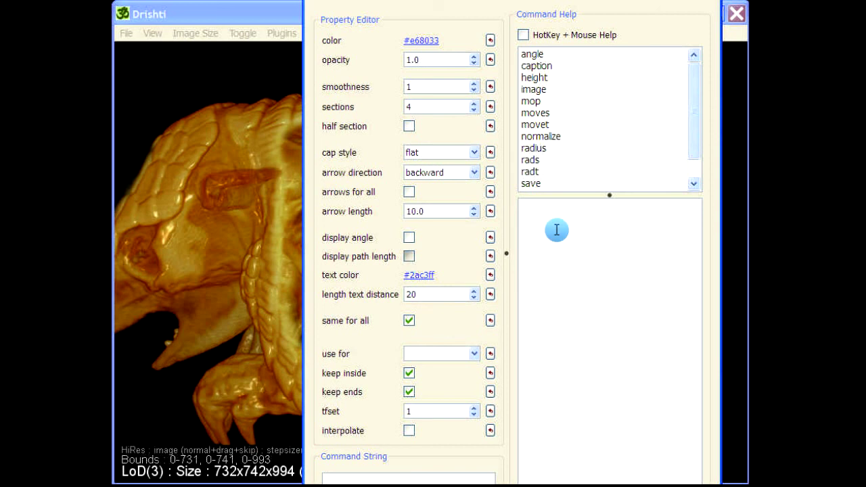
Set the bone path's line color to the blue #2a98ff and apply the path properties
left_click(421, 41)
left_click(430, 284)
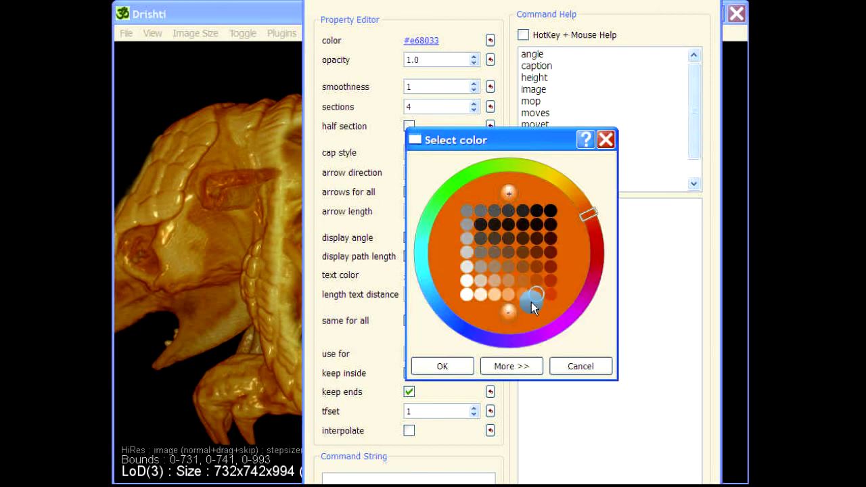
left_click(442, 366)
left_click(568, 471)
key("Return")
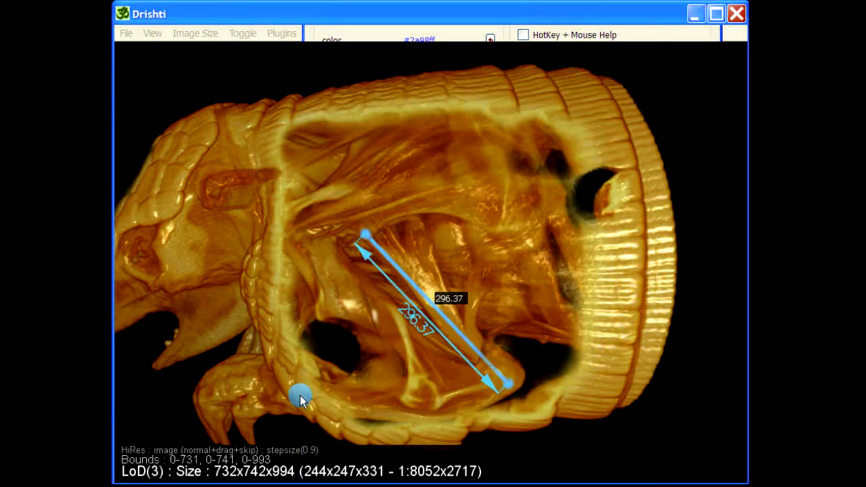
Examine the labelled bone path within the carved armadillo from below, behind and the side
left_click_drag(196, 310, 248, 315)
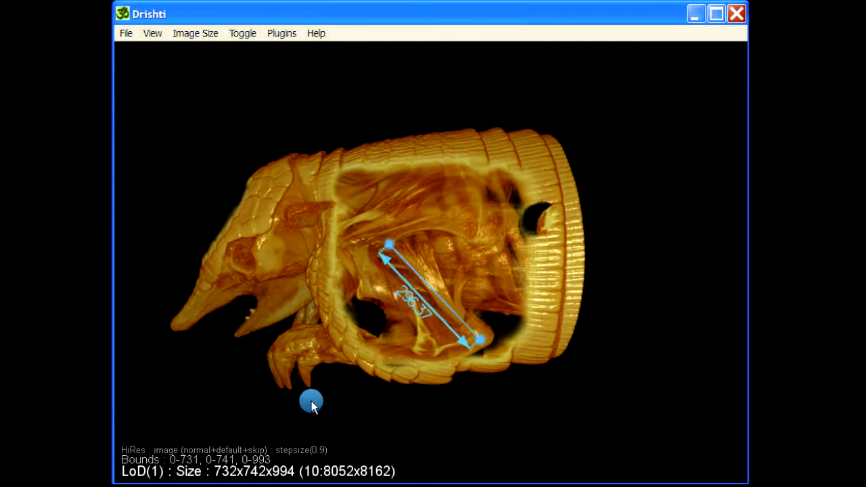
left_click_drag(356, 344, 431, 379)
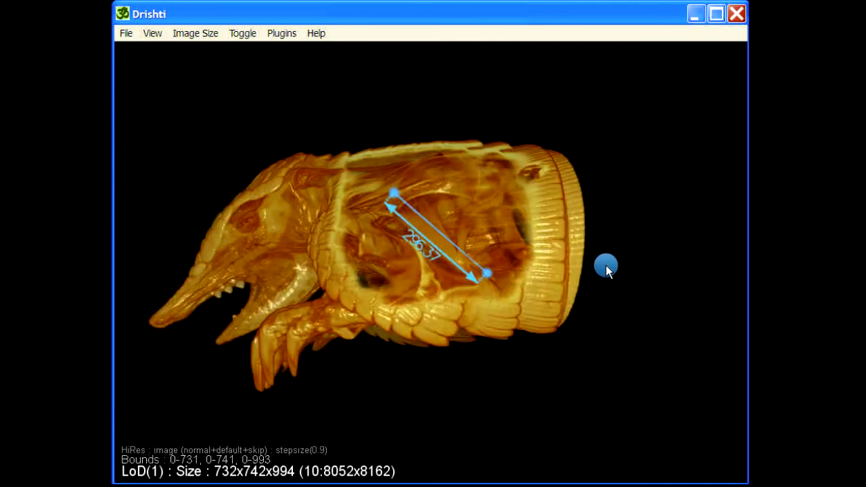
left_click_drag(338, 370, 424, 283)
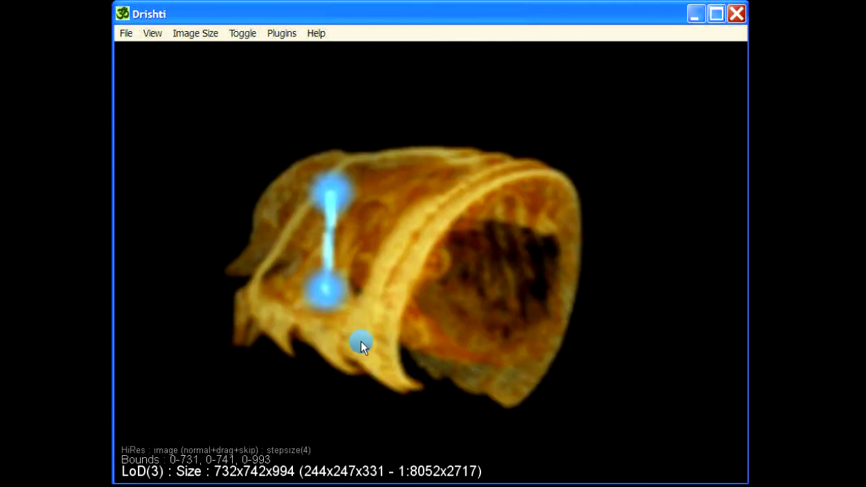
left_click_drag(378, 236, 344, 357)
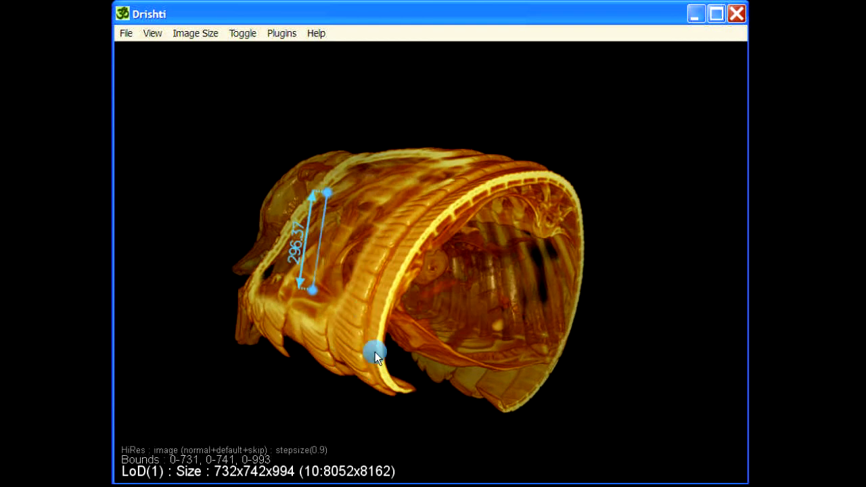
left_click_drag(448, 374, 232, 339)
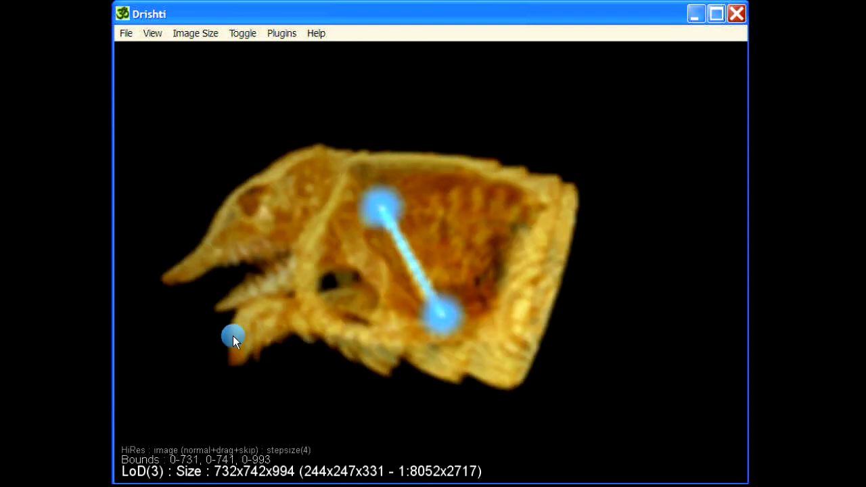
left_click_drag(415, 420, 644, 215)
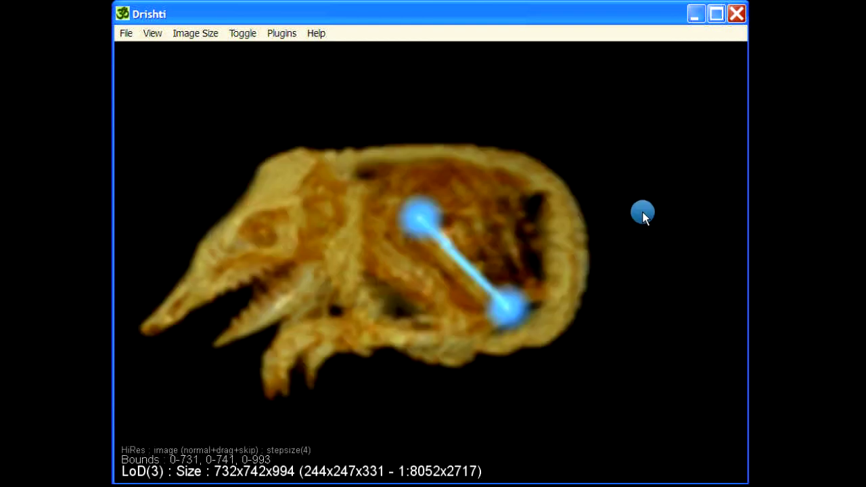
left_click_drag(564, 159, 560, 317)
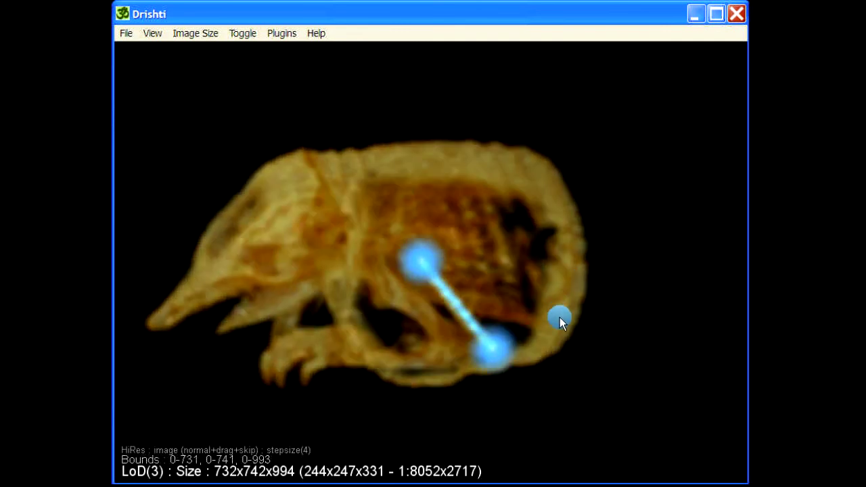
left_click_drag(549, 388, 550, 387)
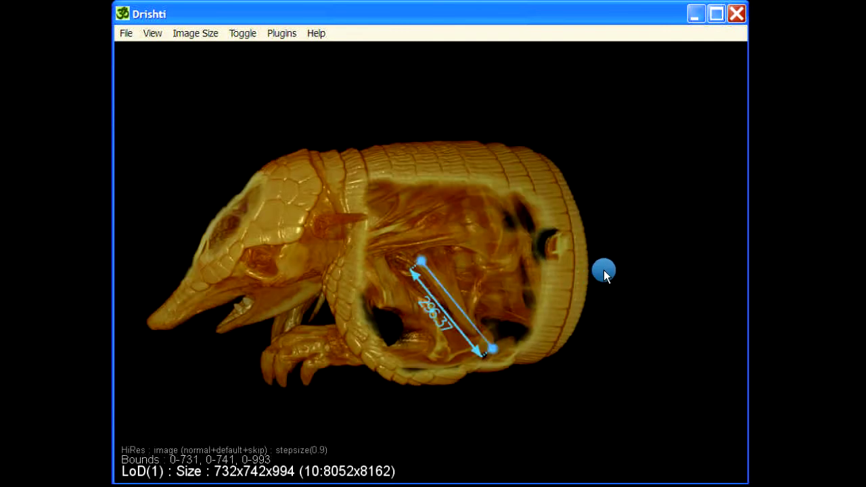
scroll(604, 271, "down", 2)
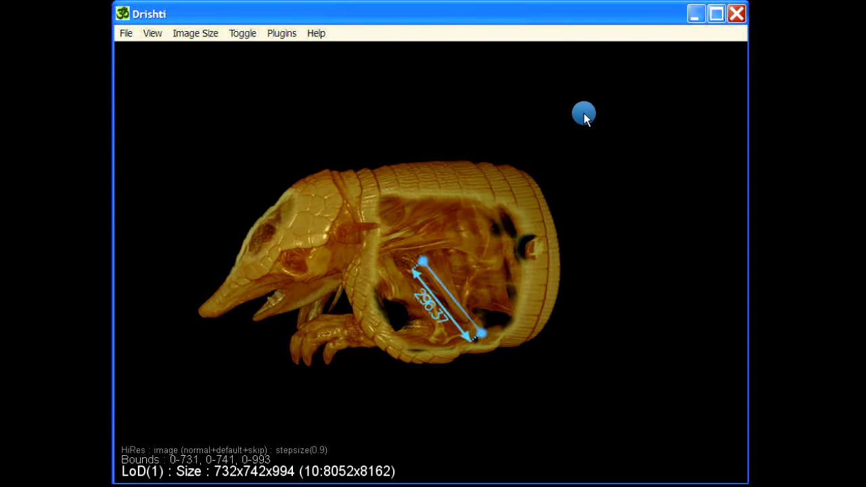
Switch the high-resolution rendering from default to user shading to show the carved armadillo with shadows
key("1")
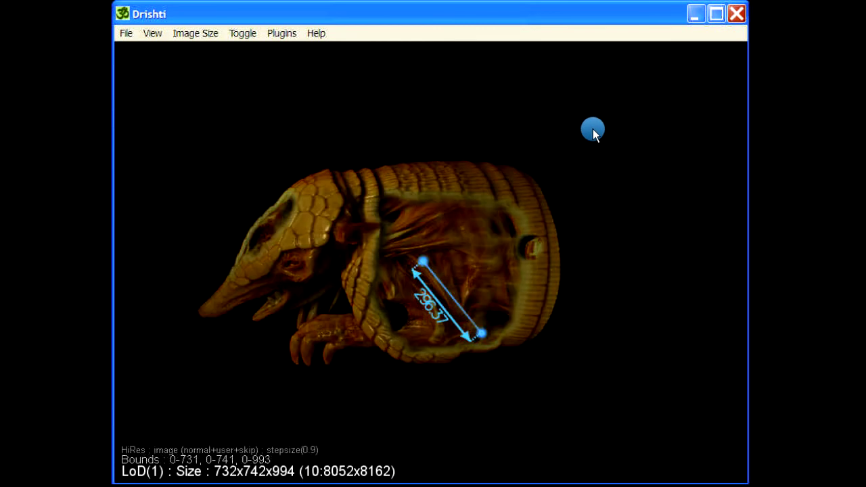
scroll(593, 129, "up", 3)
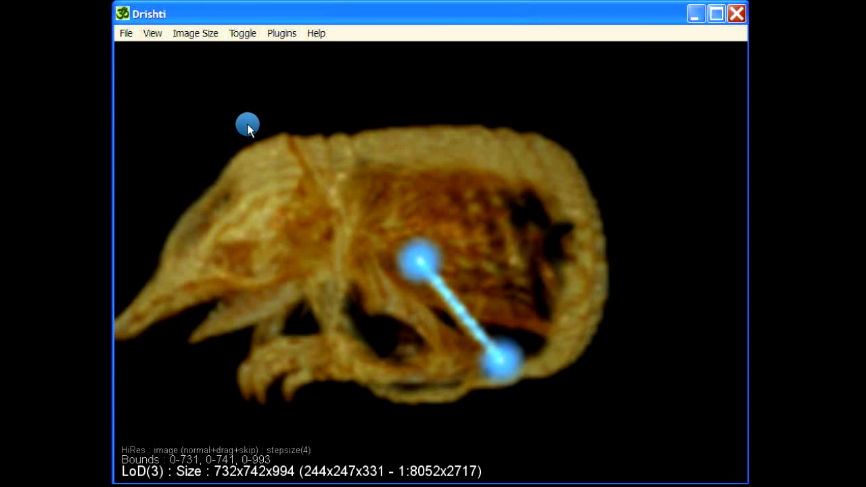
left_click(235, 121)
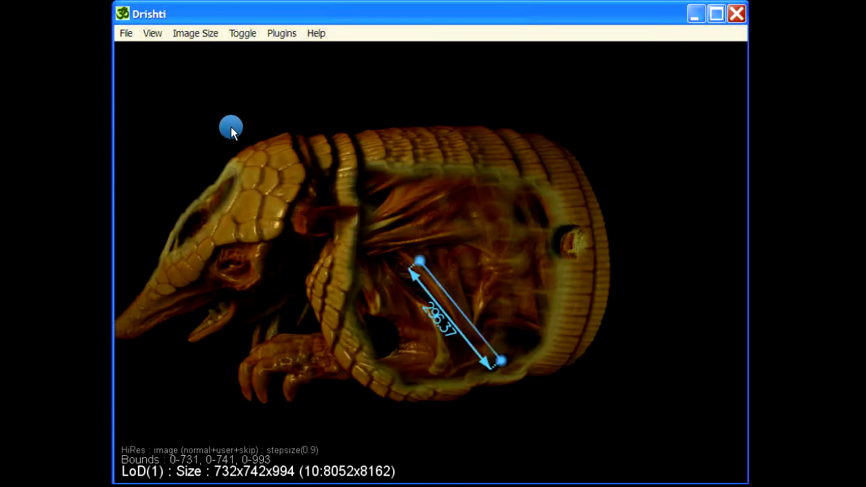